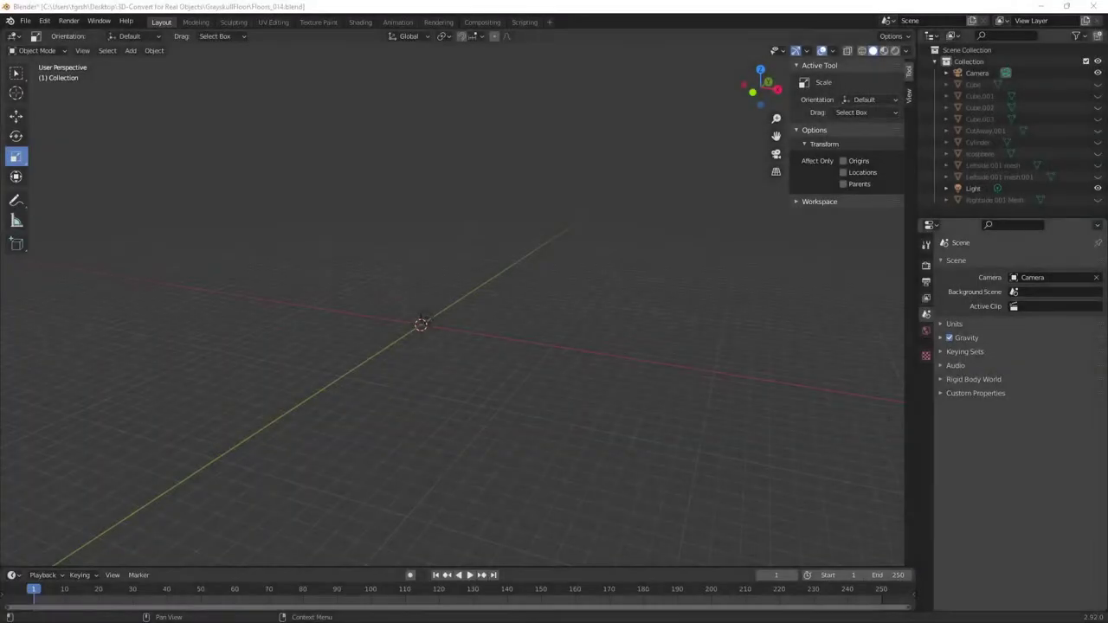
drag(489, 302, 521, 322)
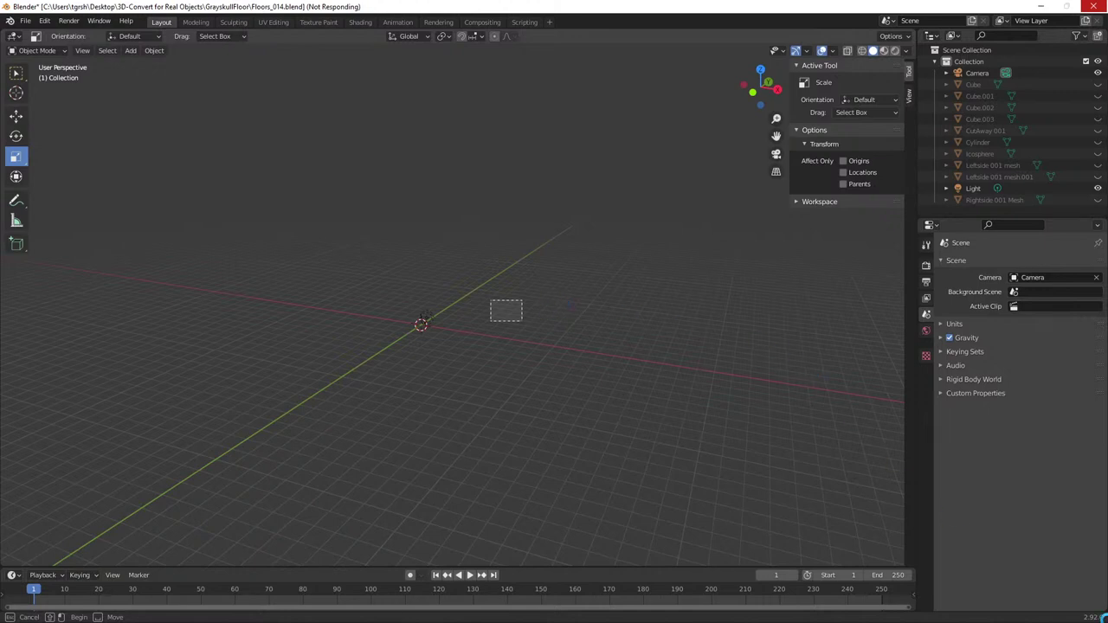
mouse_move(1101, 617)
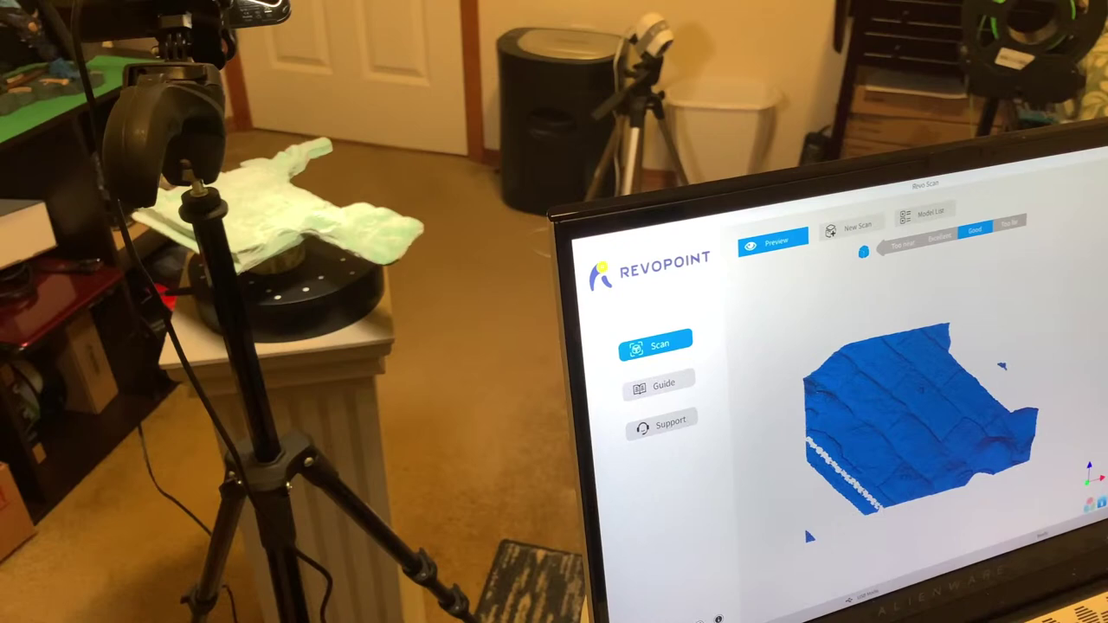
click(856, 226)
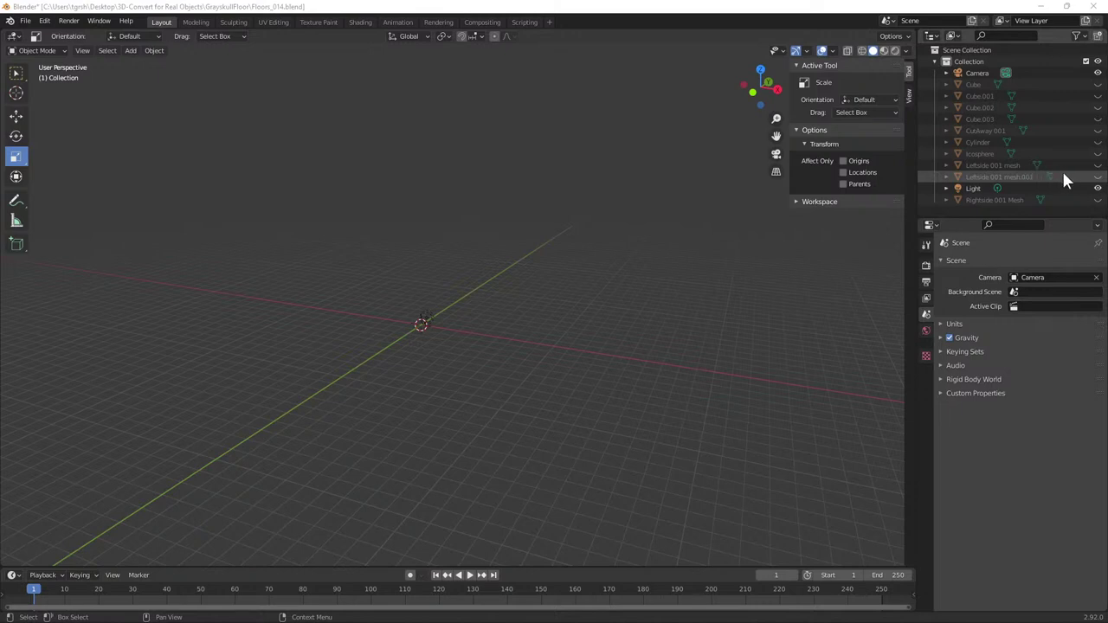
- Unhide the Leftside 001 mesh.001 object, examine its edges and surface relief from several angles, and hide it again
click(1098, 177)
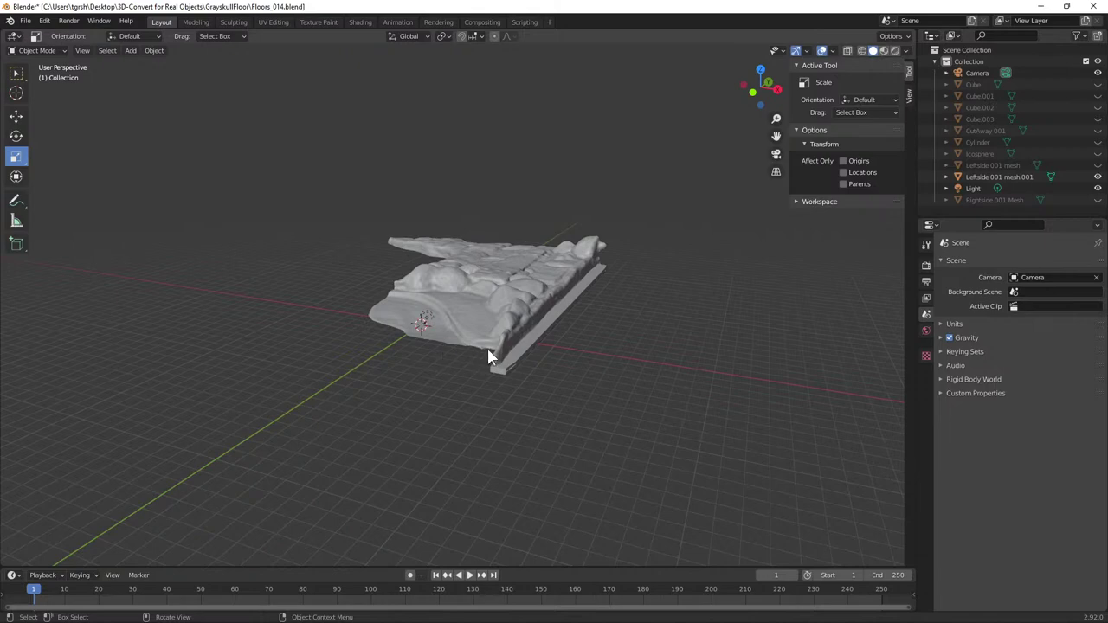
middle_drag(485, 345, 528, 361)
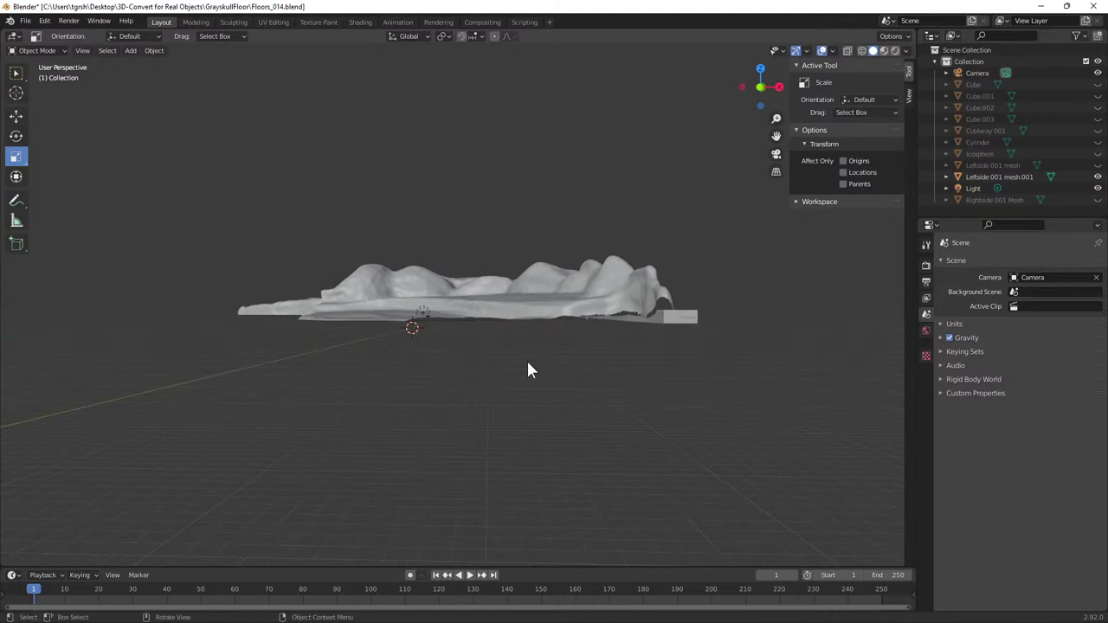
scroll(654, 312, up, 5)
middle_drag(654, 314, 707, 266)
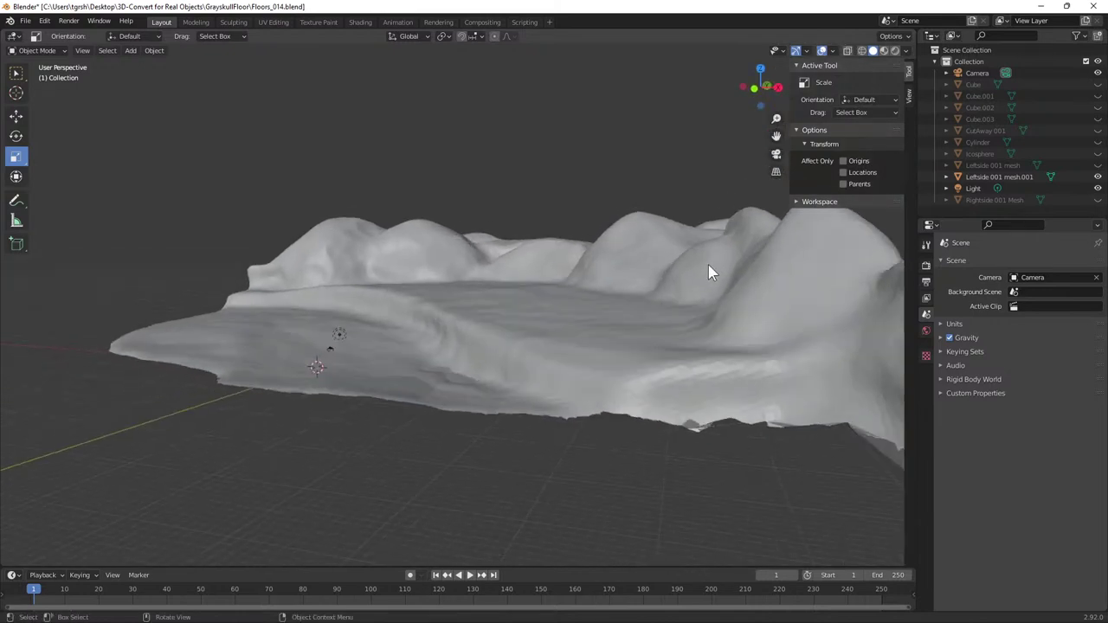
middle_drag(775, 136, 831, 228)
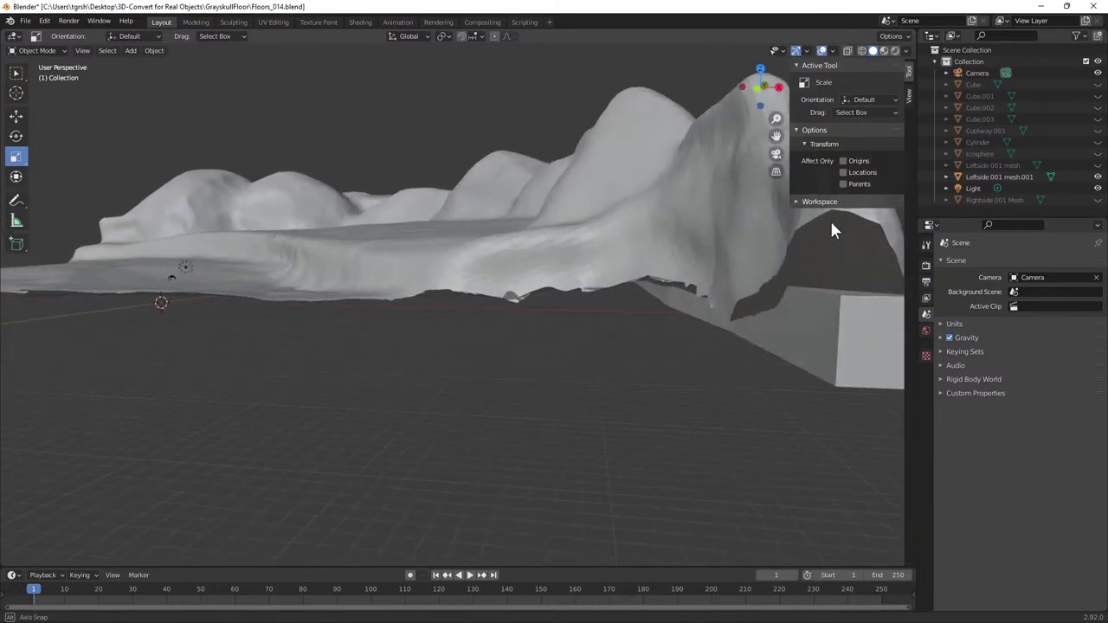
click(721, 226)
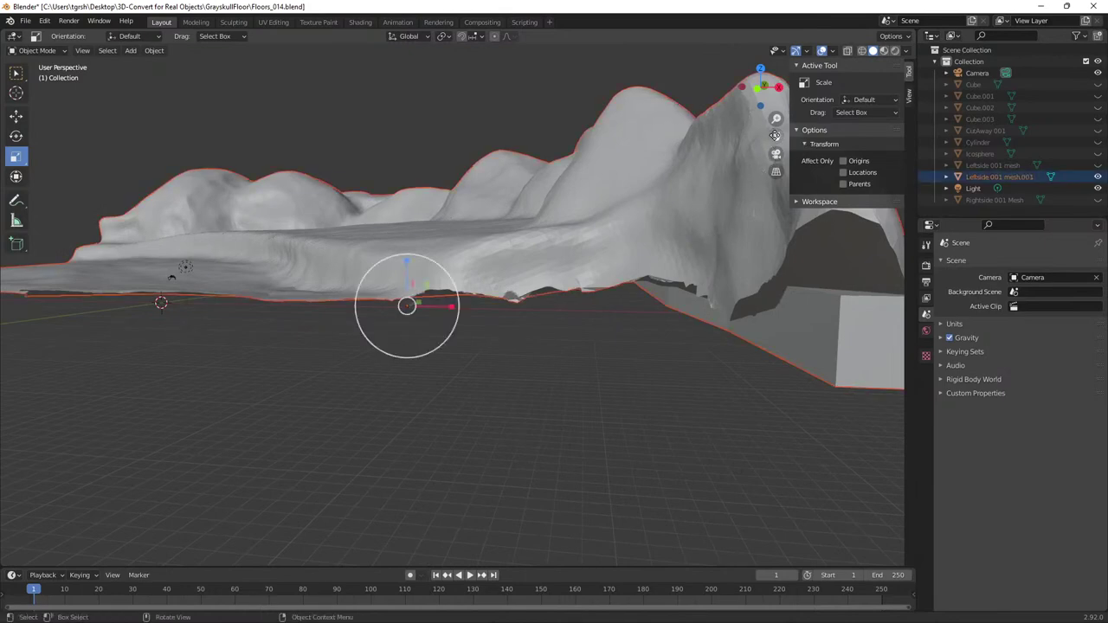
middle_drag(766, 236, 809, 234)
drag(776, 137, 657, 142)
middle_drag(804, 247, 554, 396)
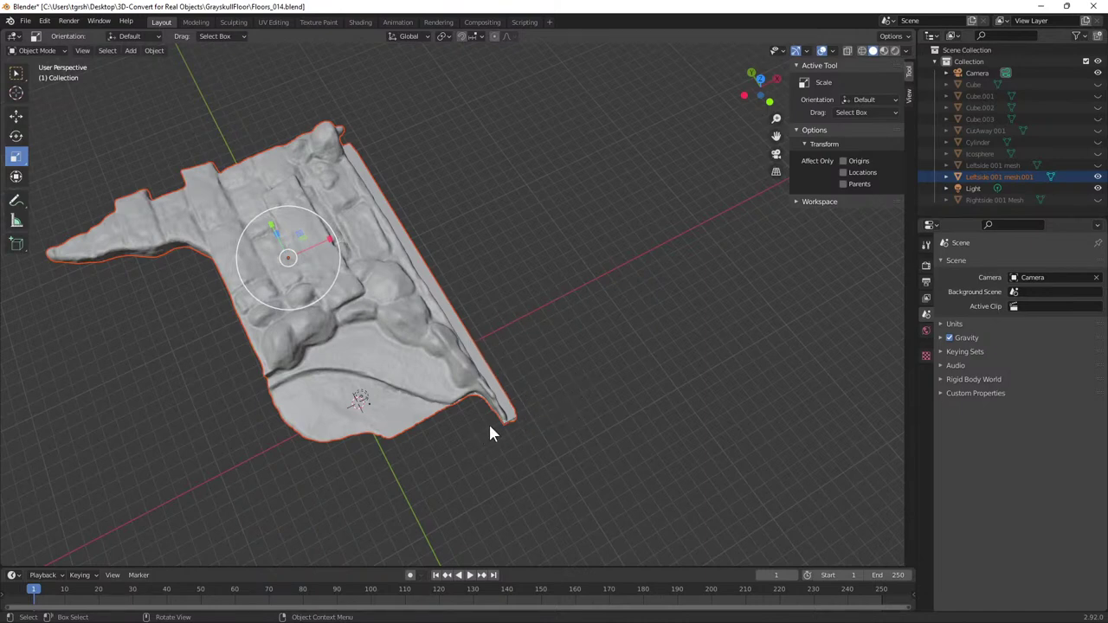
middle_drag(453, 428, 508, 377)
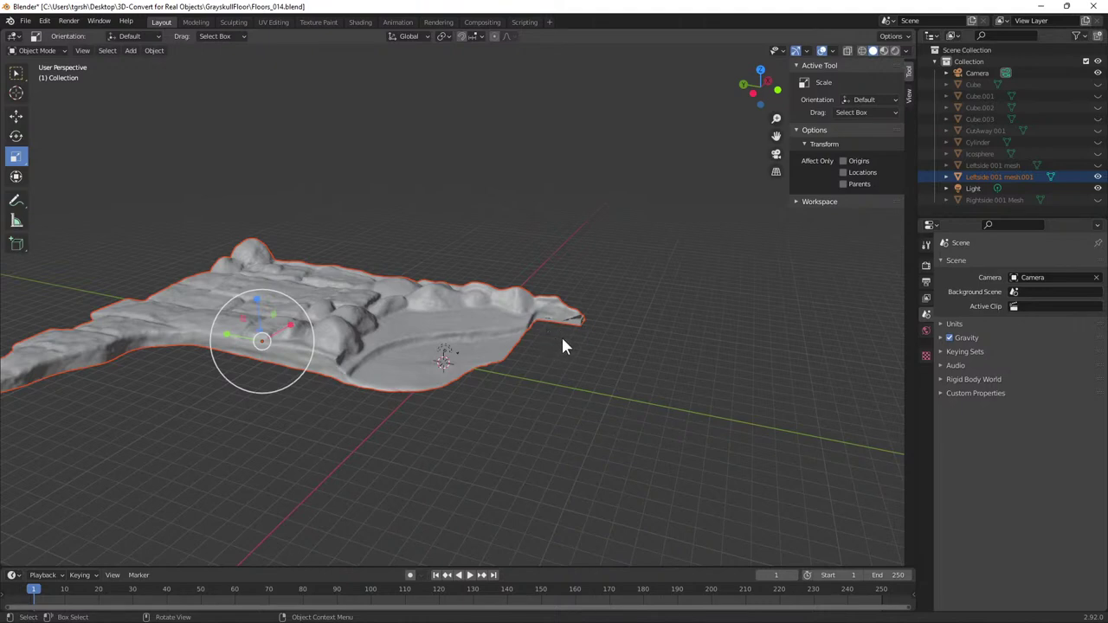
click(1097, 178)
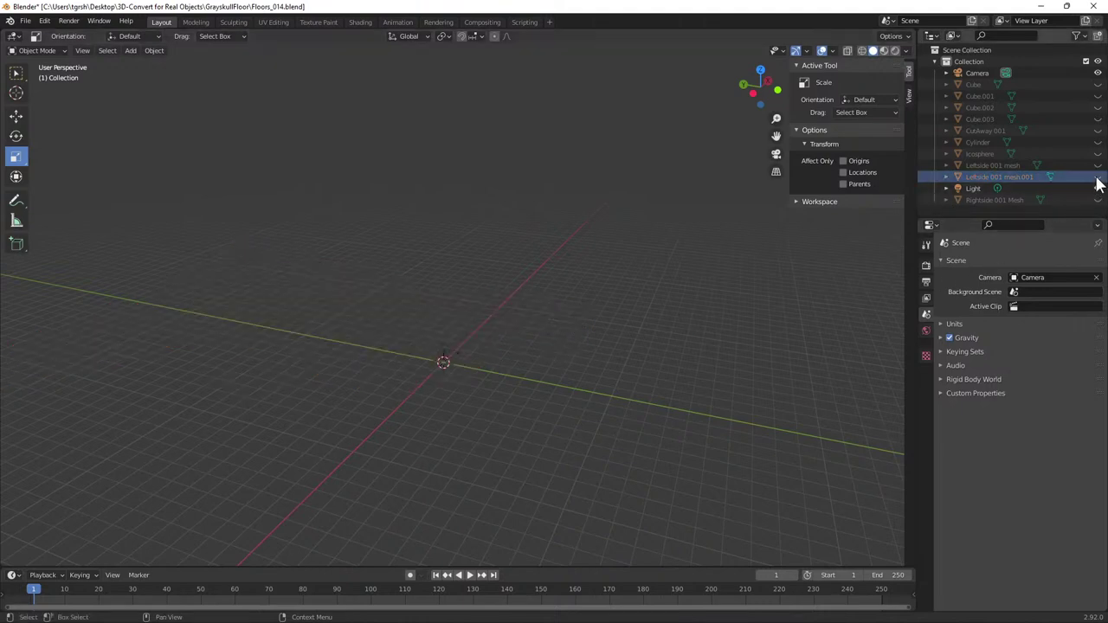
- Import the Pop2 Leftside 001 and Pop2 rightside 001 scan meshes as STL files
click(26, 22)
mouse_move(37, 177)
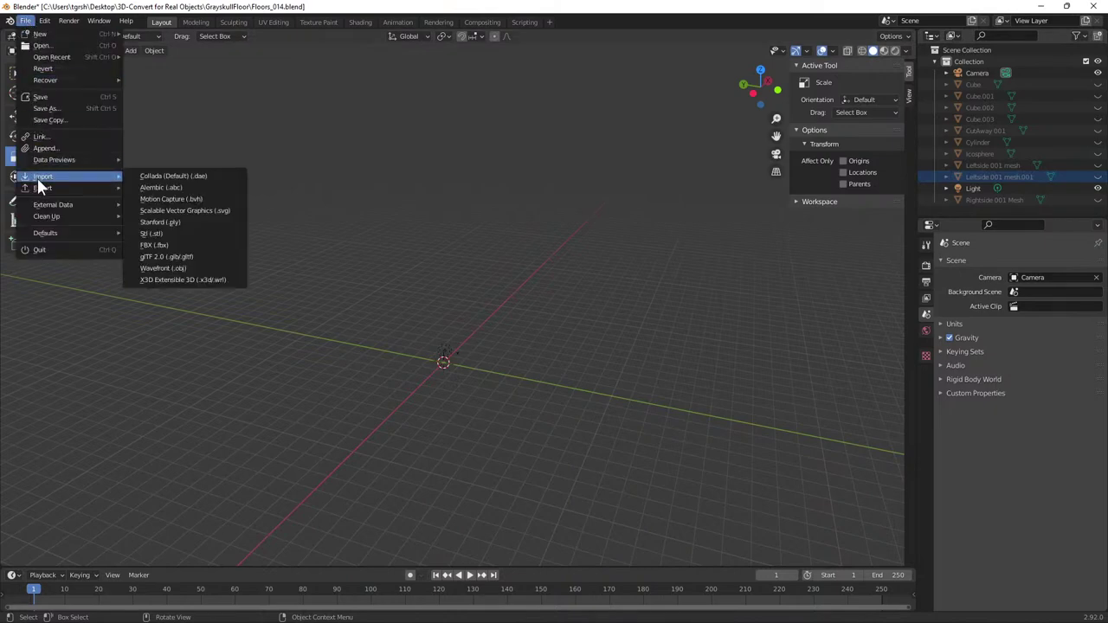
click(160, 234)
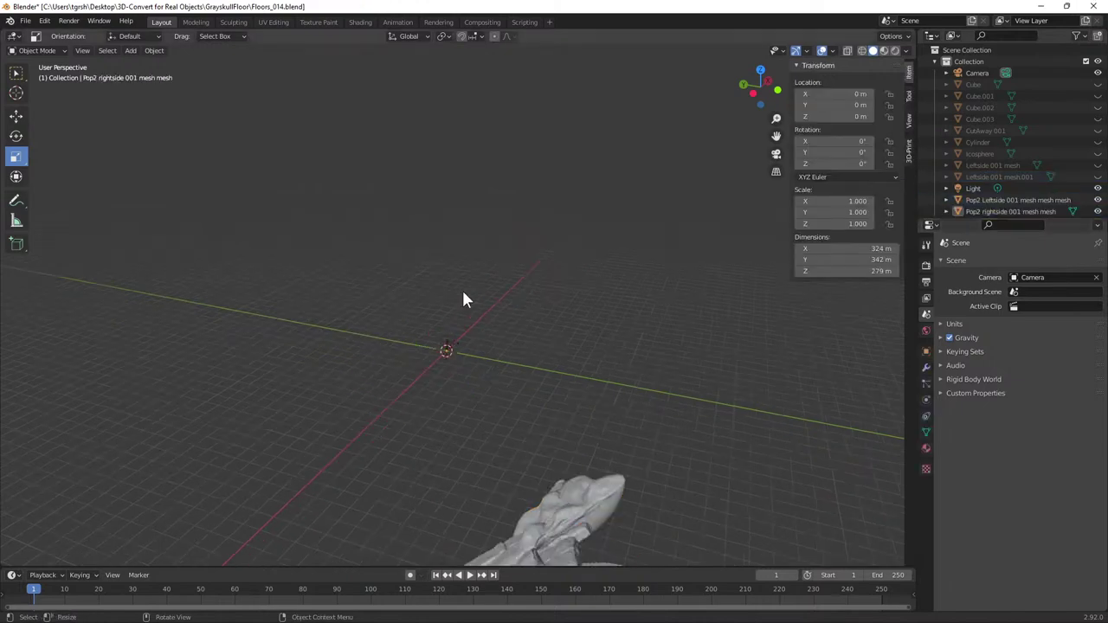
- Set the Pop2 rightside 001 mesh's origin to its Center of Mass (Volume)
middle_drag(463, 299, 506, 344)
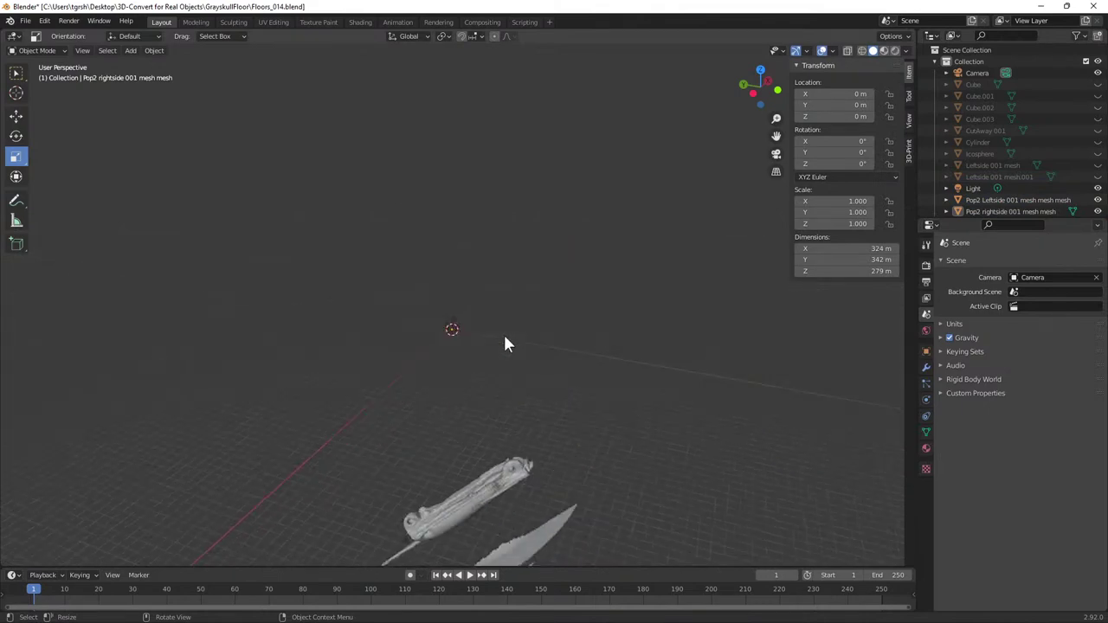
middle_drag(561, 425, 564, 424)
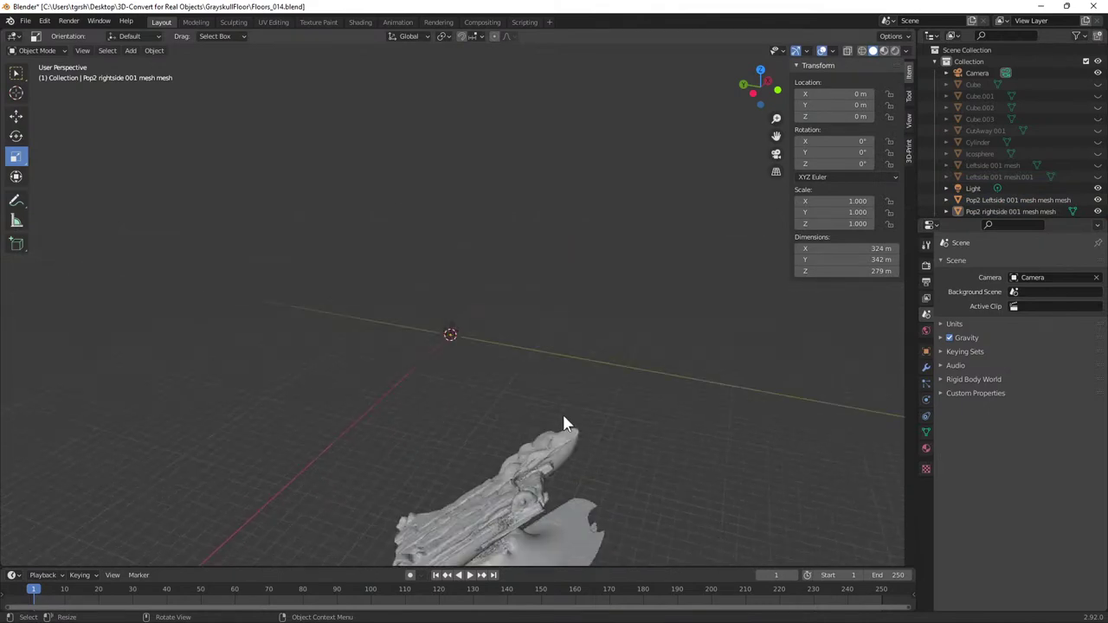
click(491, 501)
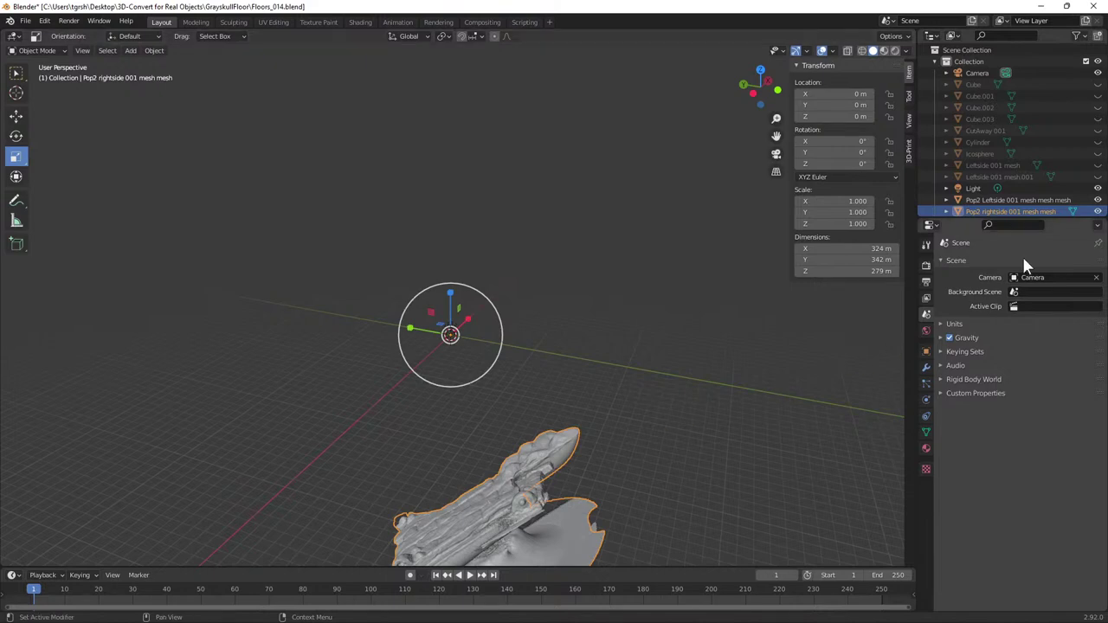
click(154, 50)
mouse_move(178, 75)
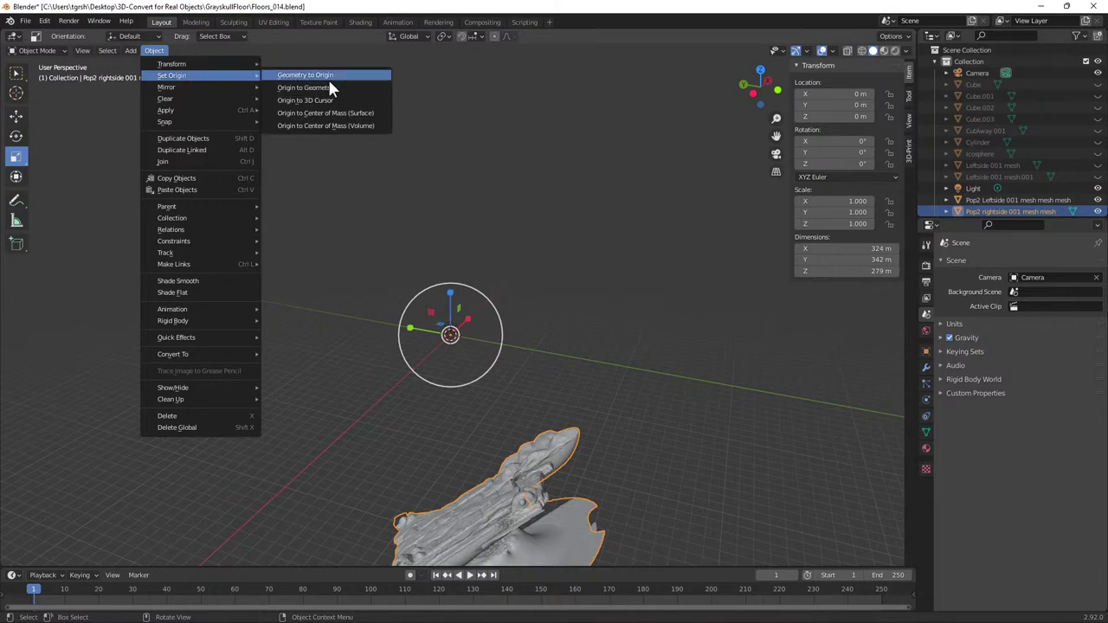
click(308, 127)
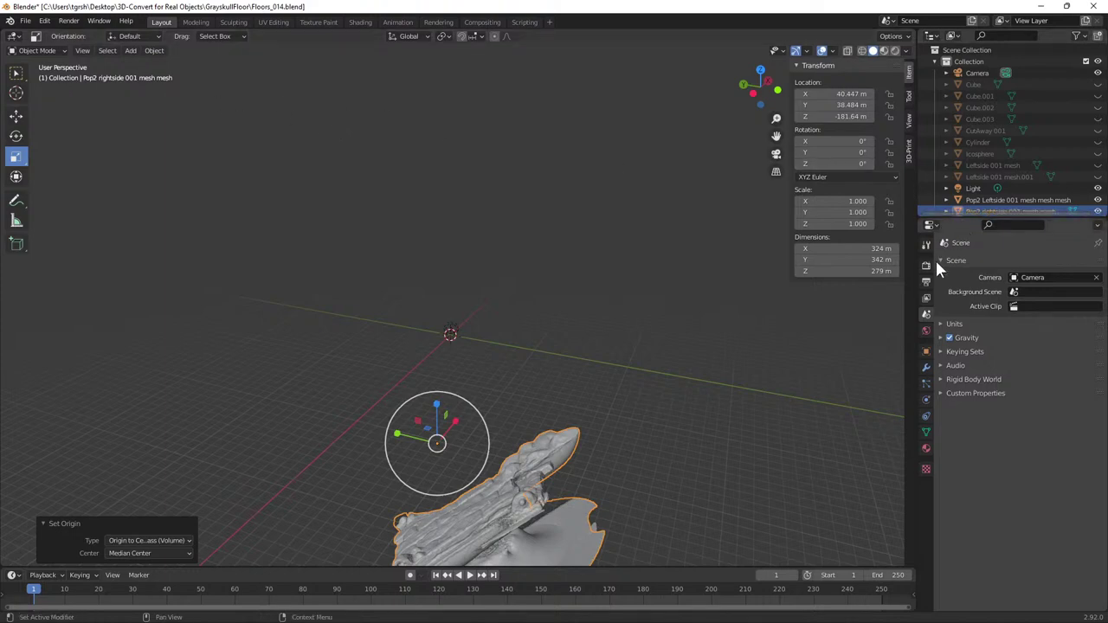
- Set the Pop2 rightside 001 mesh's X, Y and Z location to 0 m
click(925, 352)
click(1052, 299)
text(0)
key(Return)
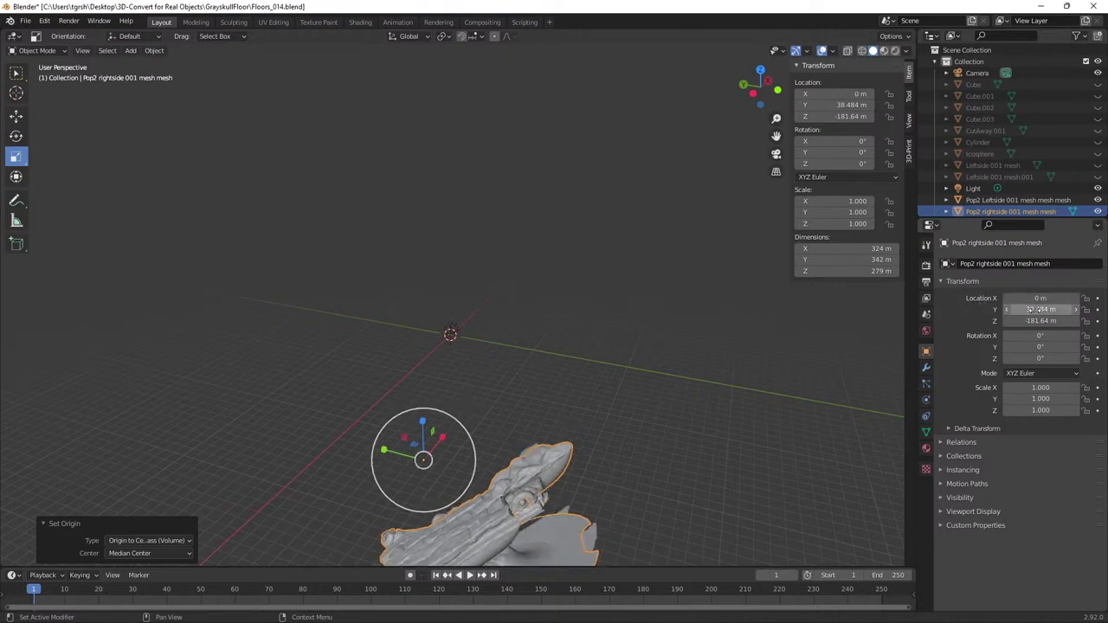
click(1041, 309)
text(0)
key(Return)
click(1043, 321)
text(0)
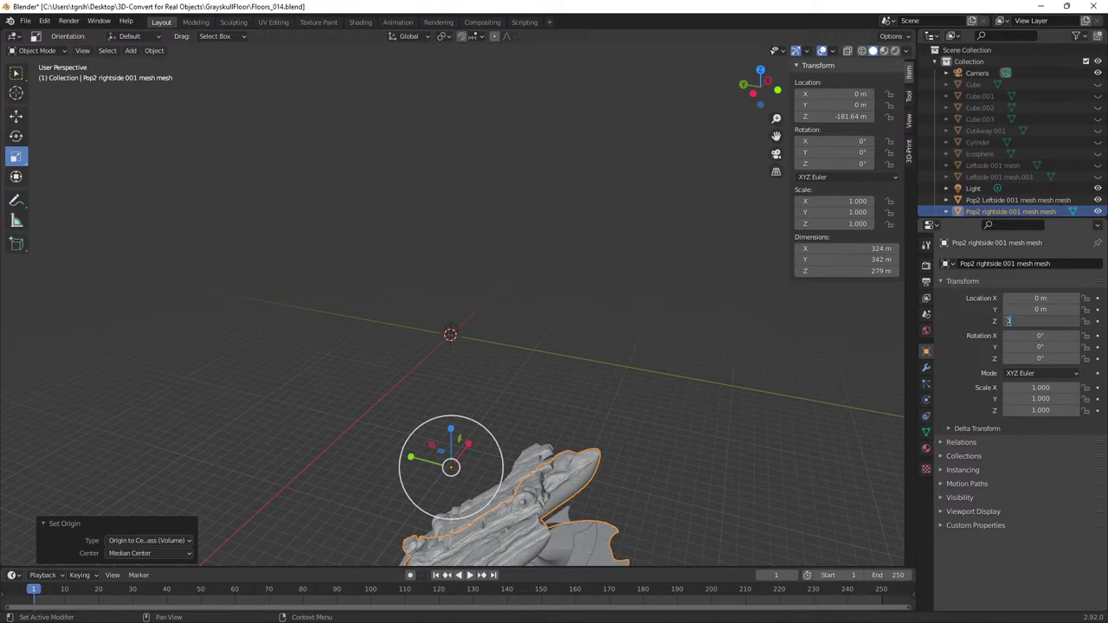
key(Tab)
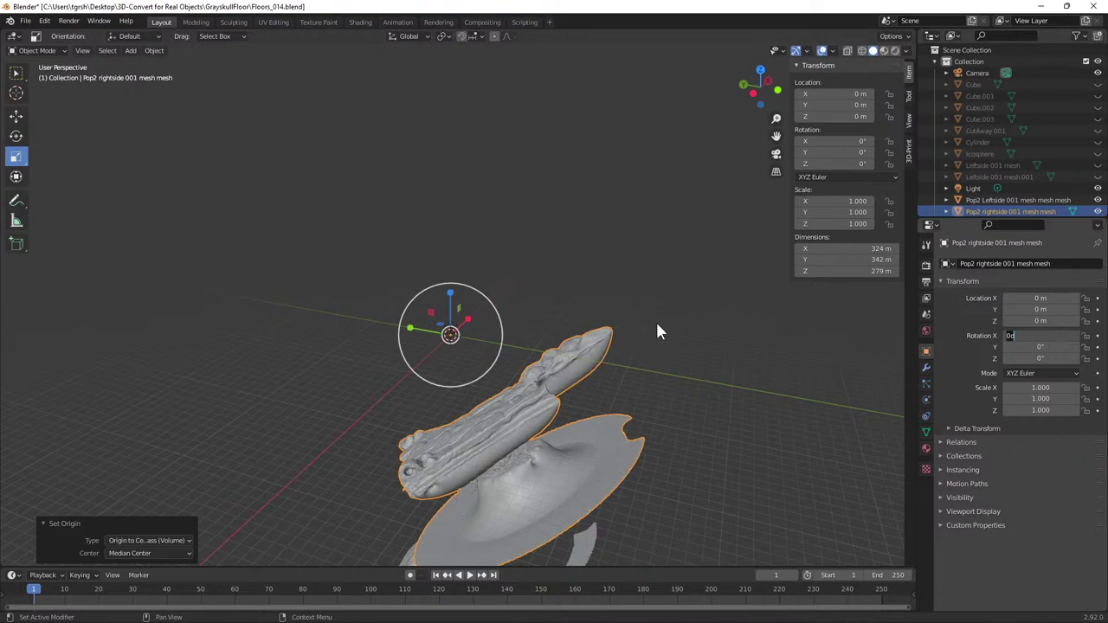
right_click(710, 343)
middle_drag(672, 281, 756, 285)
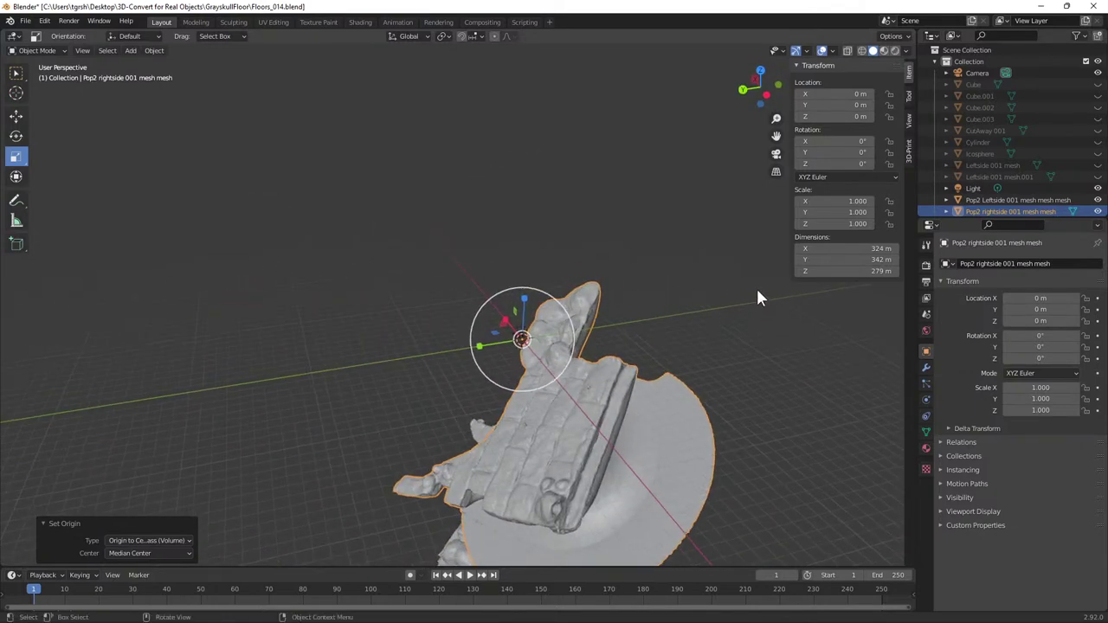
- Select the Pop2 Leftside and Pop2 rightside meshes in turn to identify which part of the scene each one is
click(1021, 200)
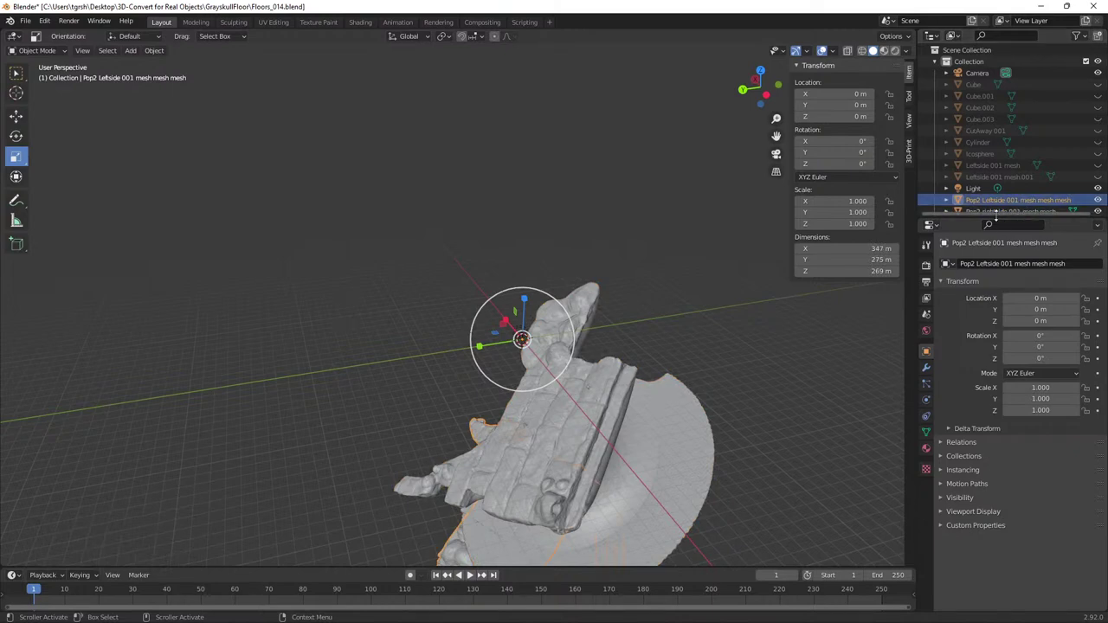
scroll(1000, 200, down, 1)
click(995, 195)
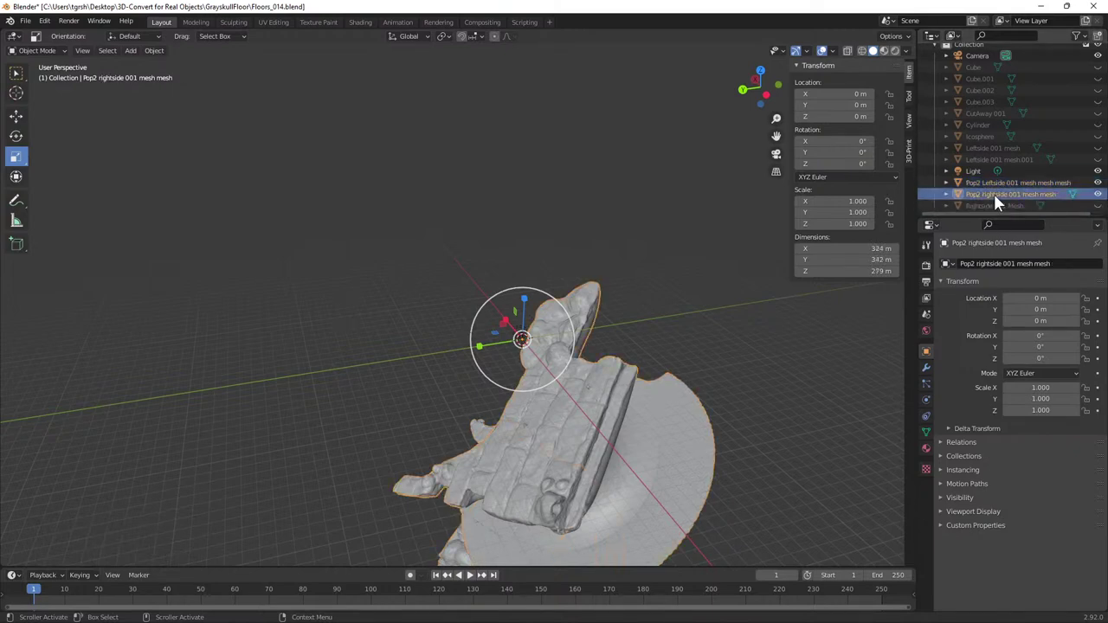
click(993, 182)
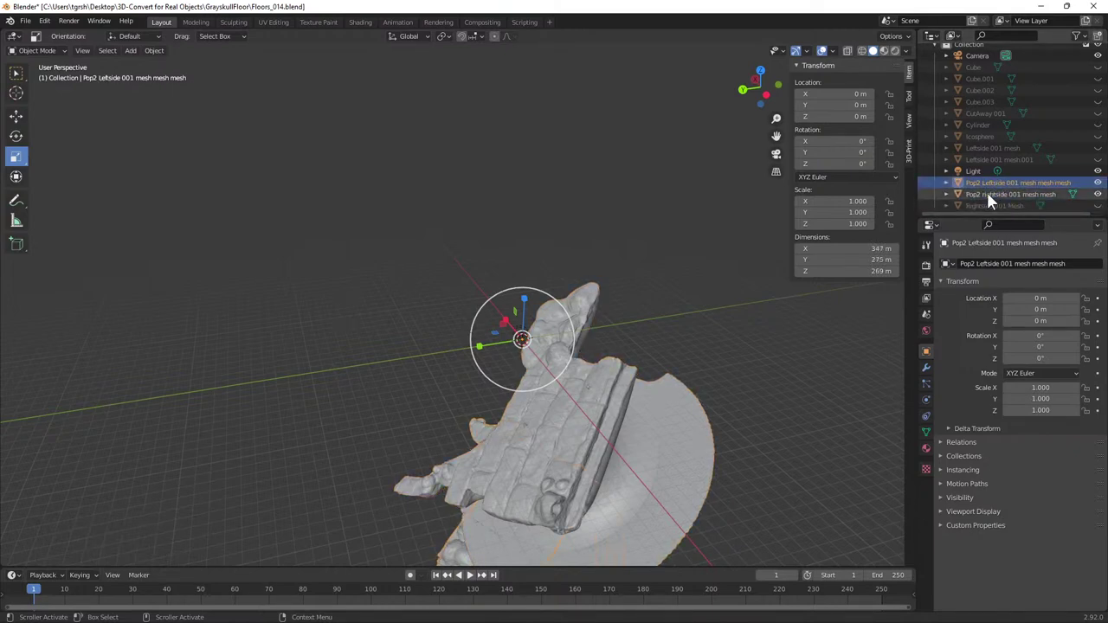
scroll(727, 320, down, 4)
scroll(727, 329, up, 2)
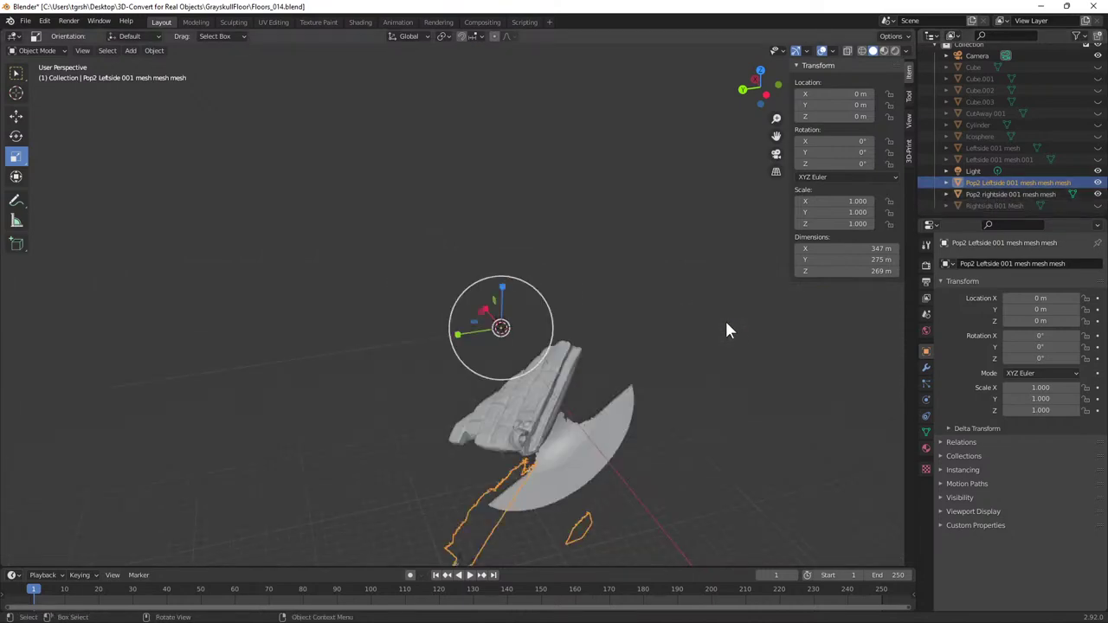
- Reapply Origin to Center of Mass (Volume) to the Pop2 rightside 001 mesh
click(534, 408)
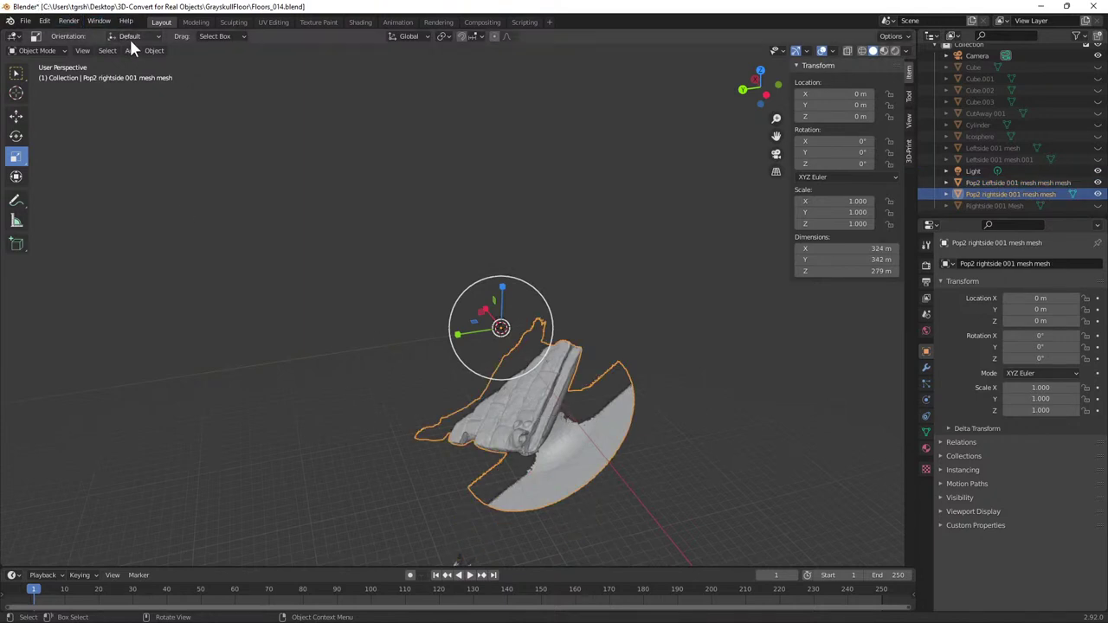
key(alt+a)
click(155, 52)
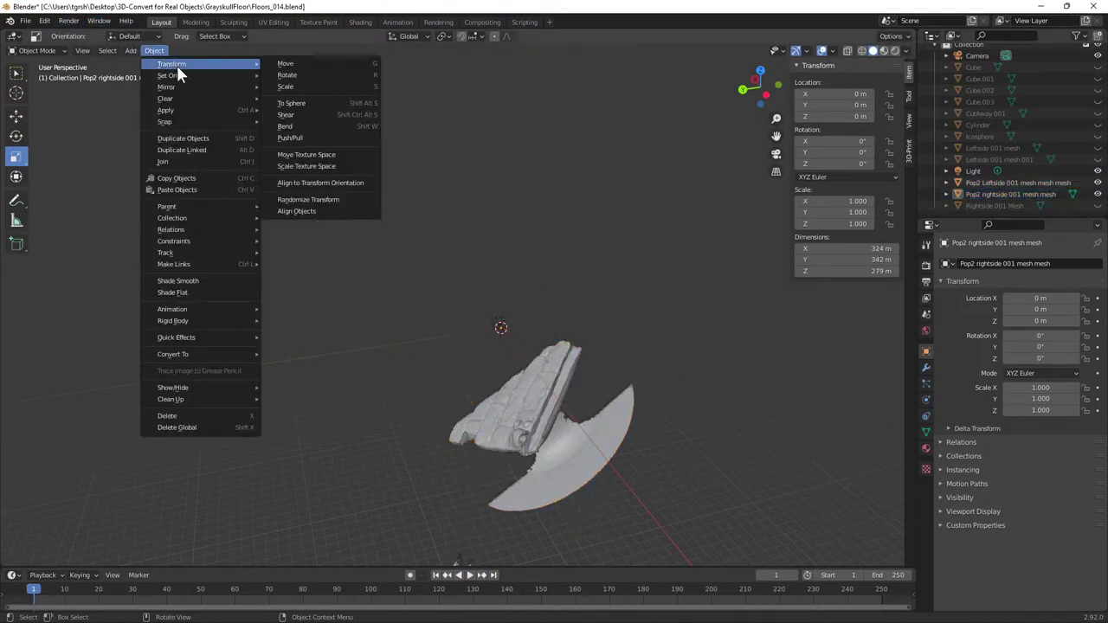
mouse_move(177, 76)
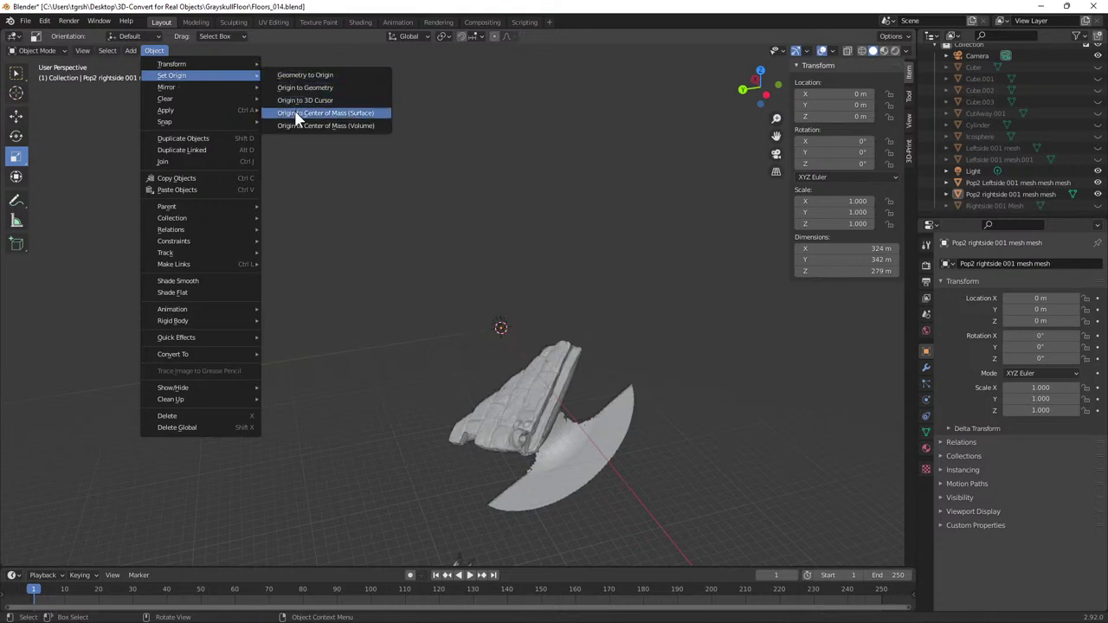
click(522, 409)
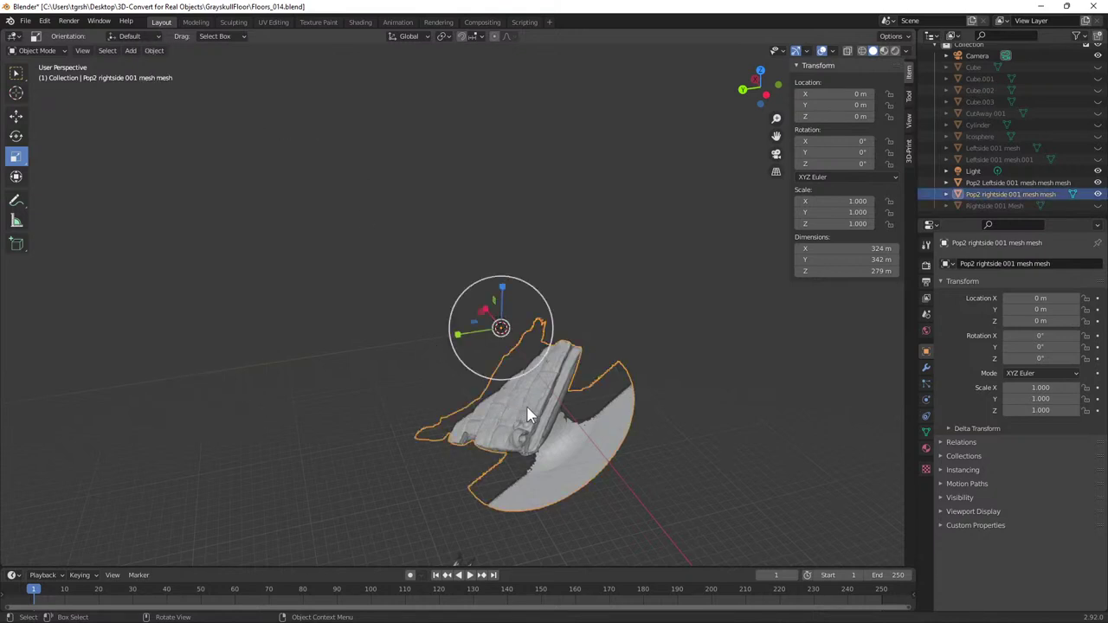
click(154, 51)
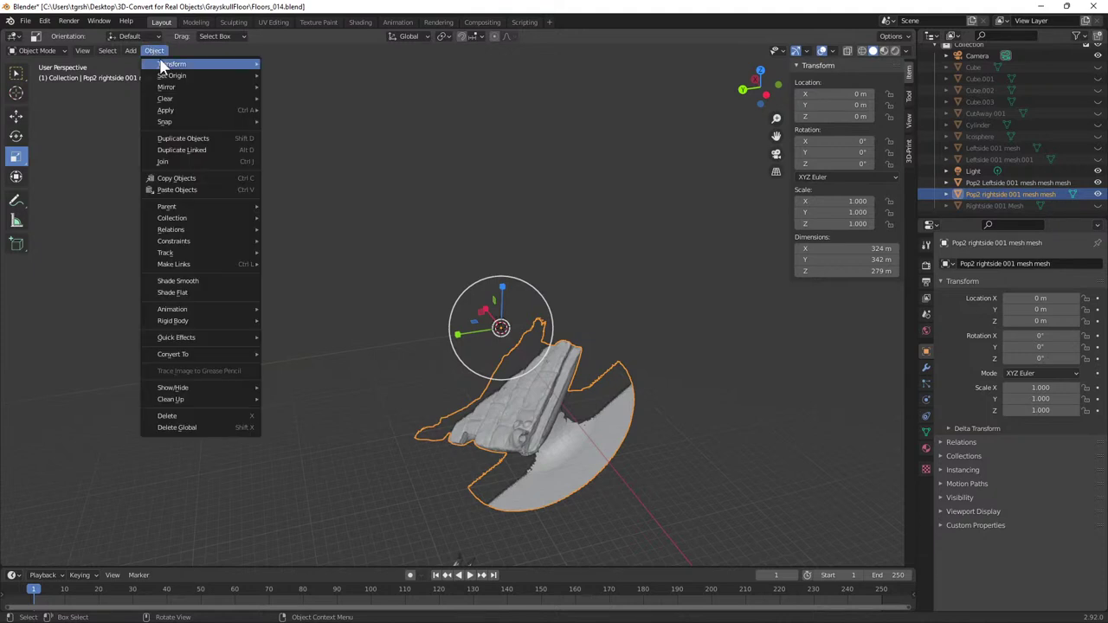
mouse_move(172, 76)
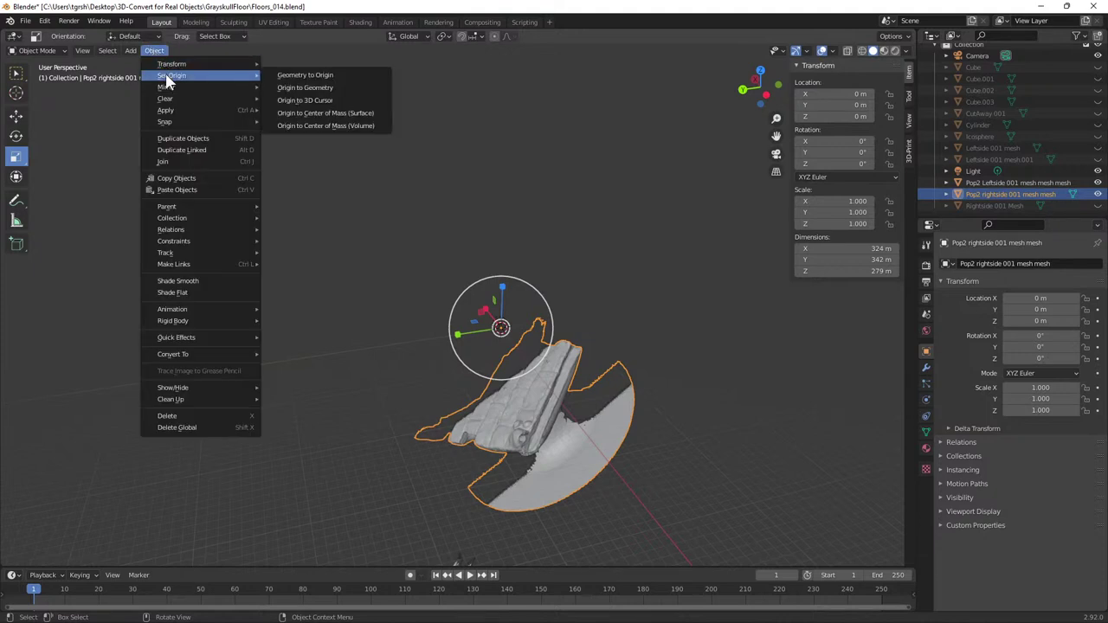
click(307, 126)
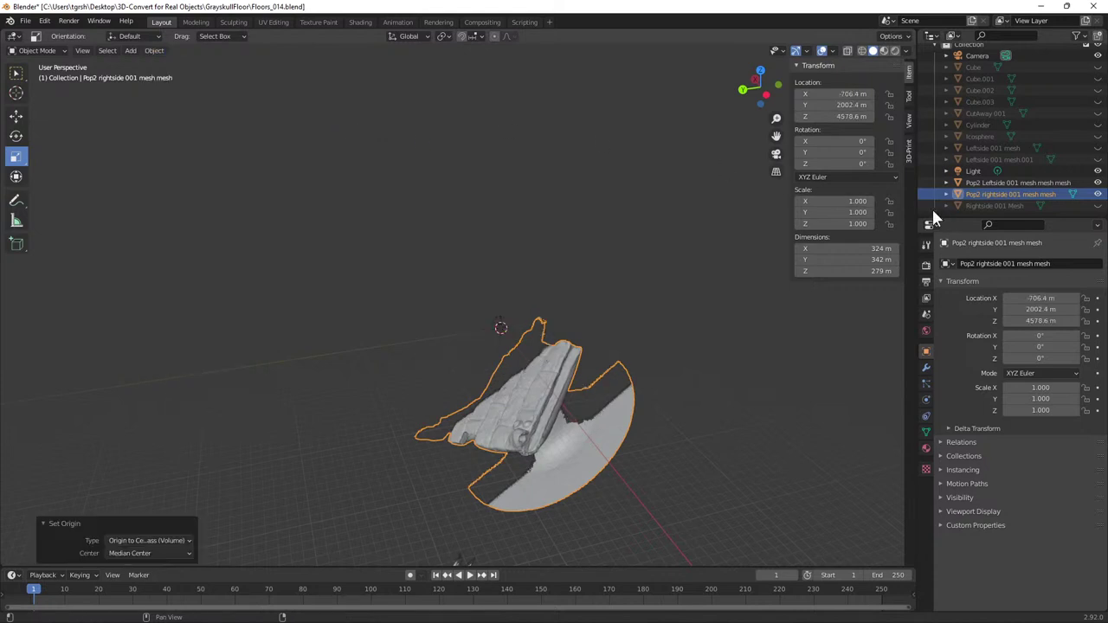
- Set the Pop2 rightside 001 mesh's X, Y and Z location to 0 m, keeping its X rotation at 0°
click(1041, 299)
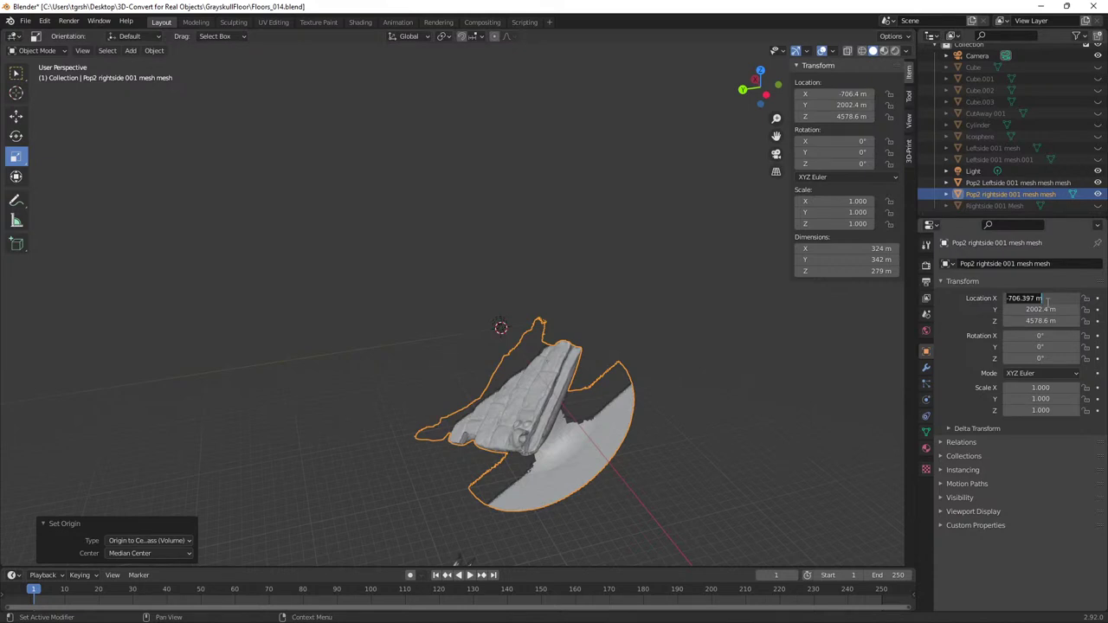
key(Home)
key(ctrl+a)
text(0)
key(Return)
click(1050, 310)
text(0)
key(Return)
click(1058, 321)
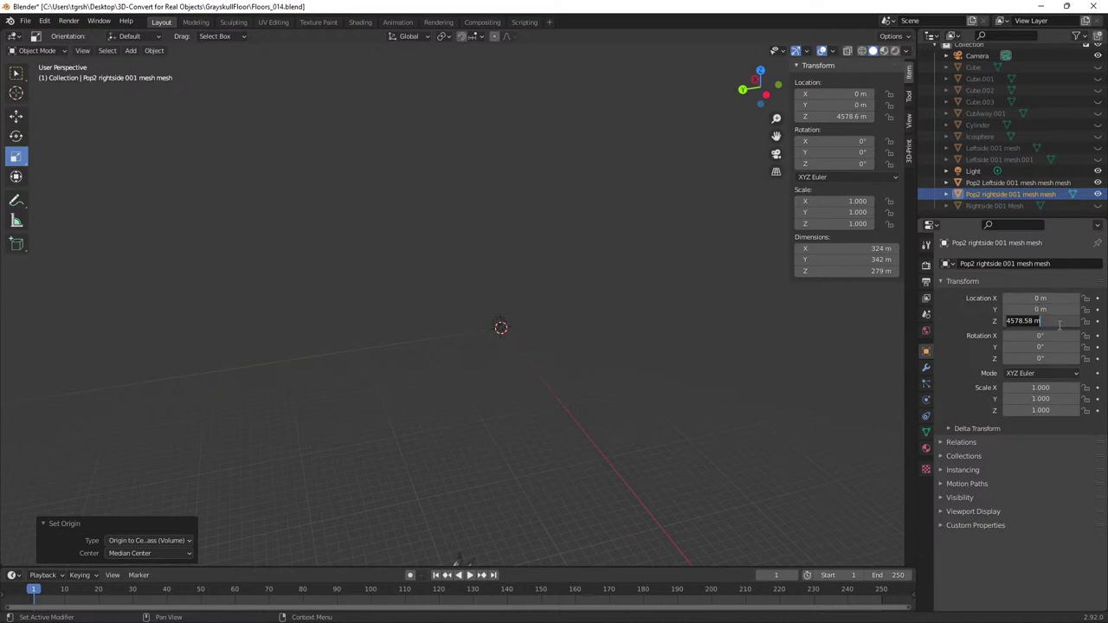
key(ctrl+a)
text(0)
key(Tab)
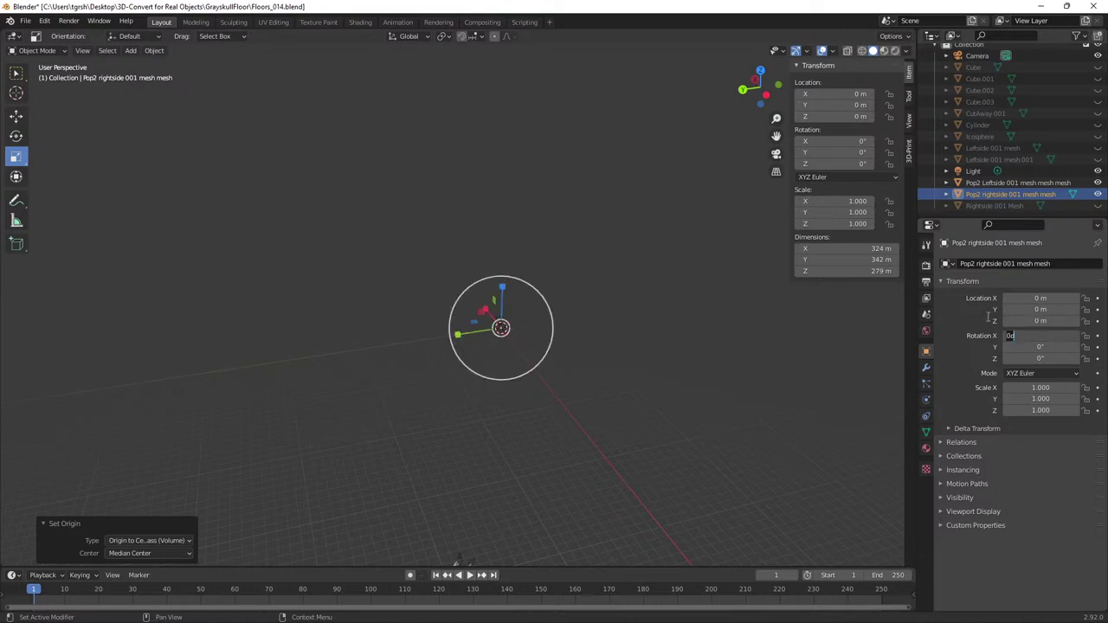
text(0)
key(Return)
- Set the Pop2 Leftside 001 mesh's origin to its Center of Mass (Volume)
click(988, 181)
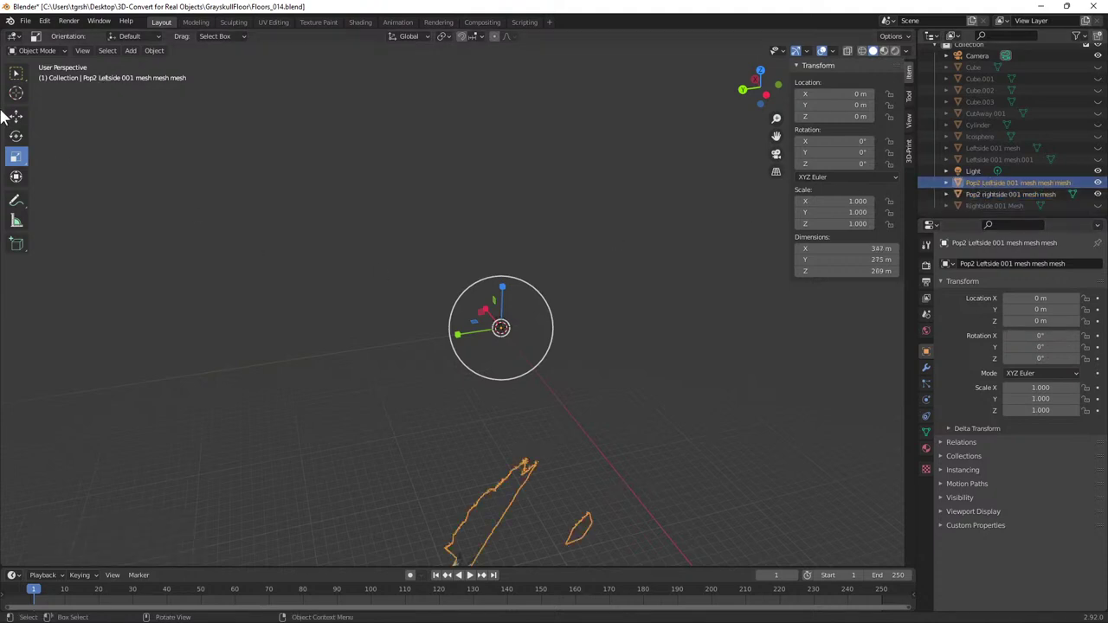
click(160, 51)
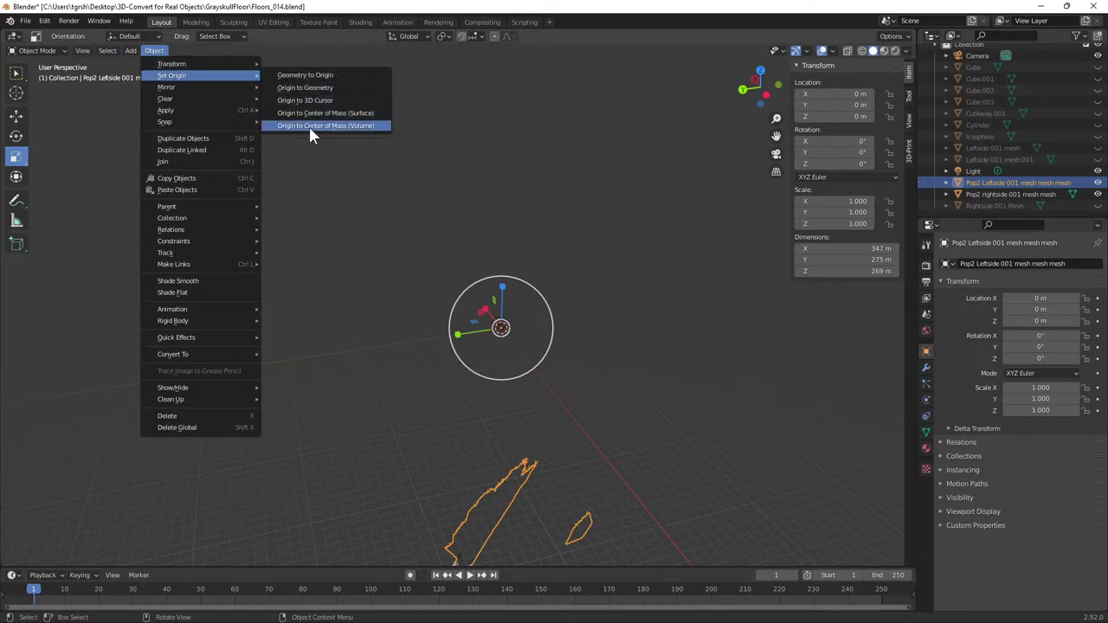
click(309, 126)
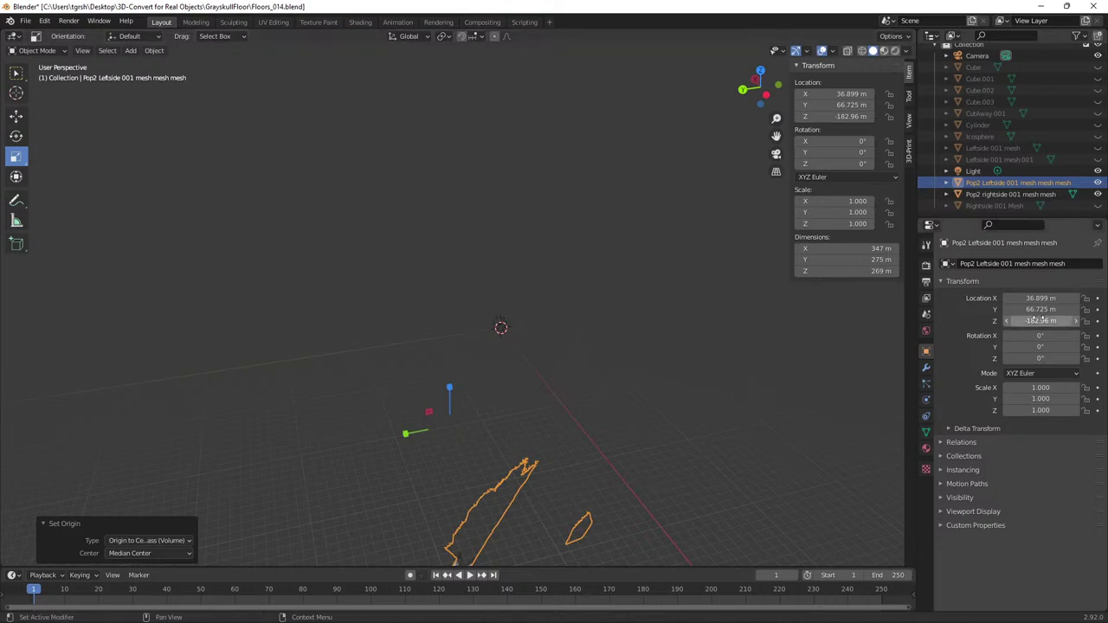
- Set the Pop2 Leftside 001 mesh's X, Y and Z location to 0 m
click(1038, 297)
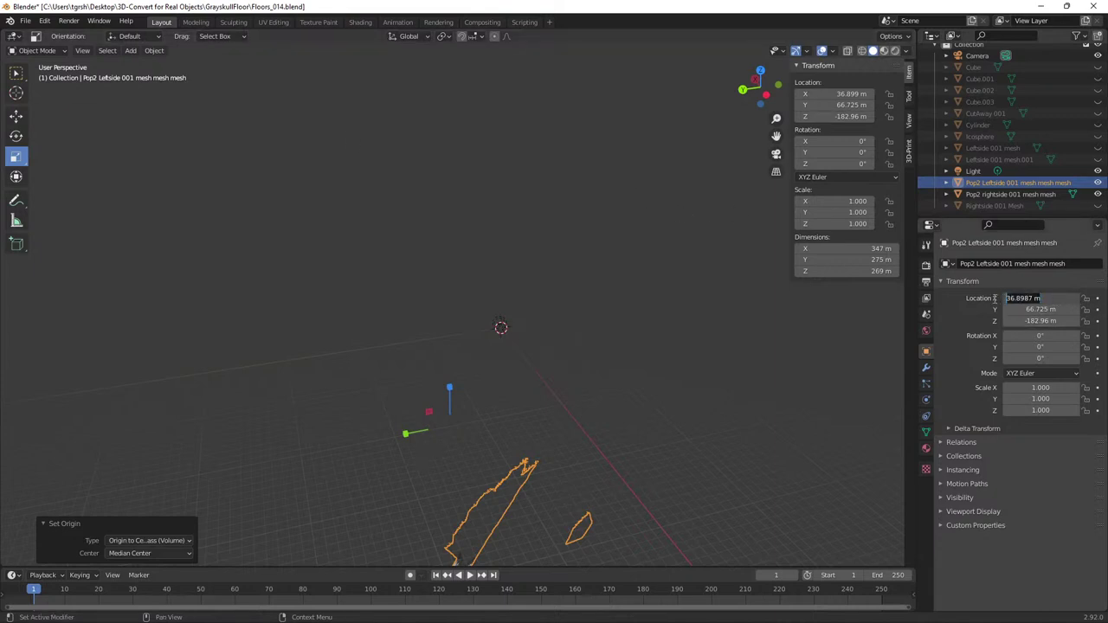
text(0)
key(Tab)
text(0)
key(Tab)
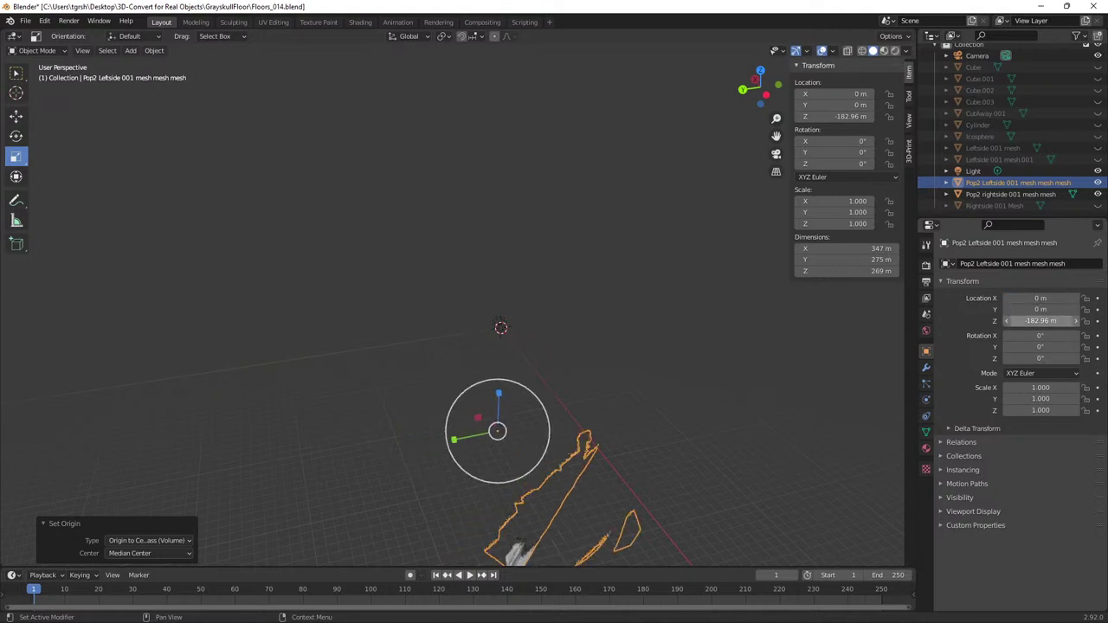
text(0)
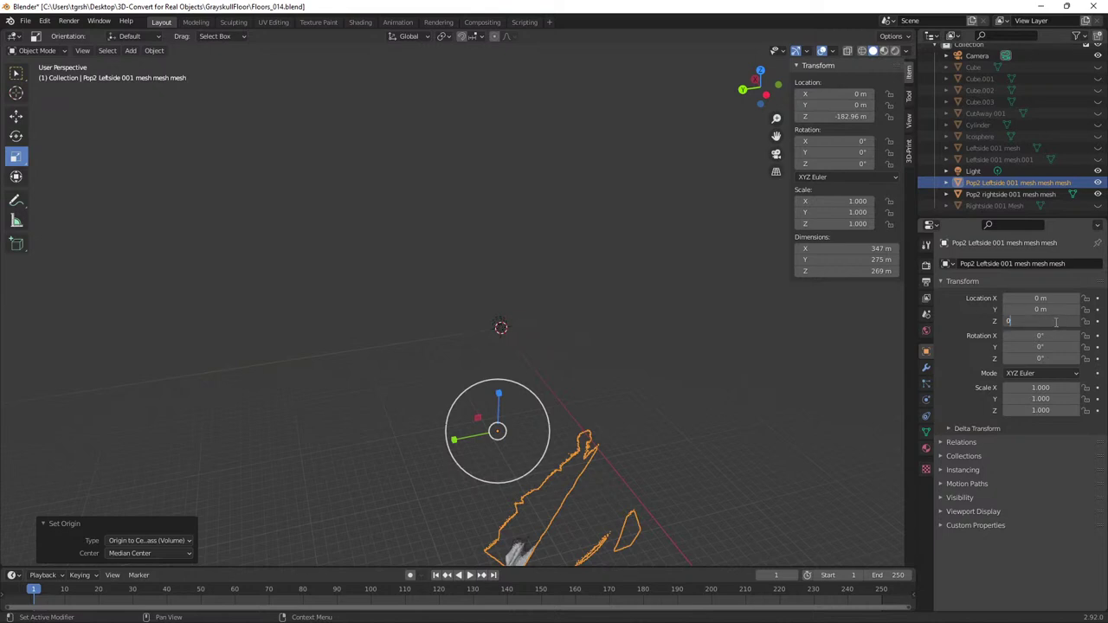
key(Tab)
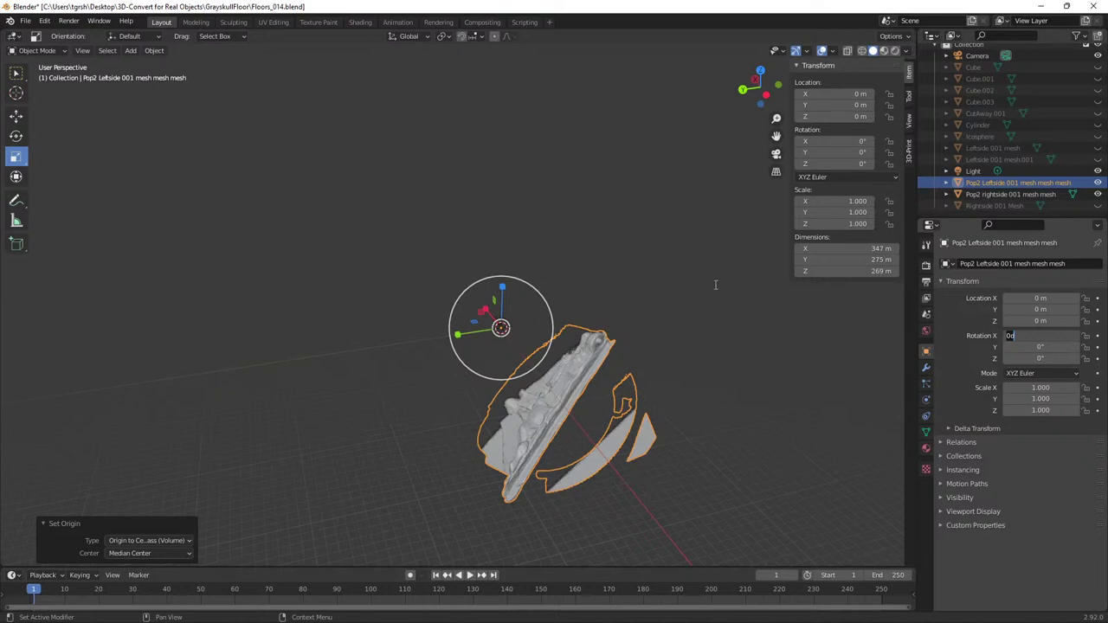
key(Return)
- Move the Pop2 Leftside 001 mesh freehand upward along Z and sideways along Y with the Move tool
scroll(592, 294, up, 4)
scroll(594, 299, up, 1)
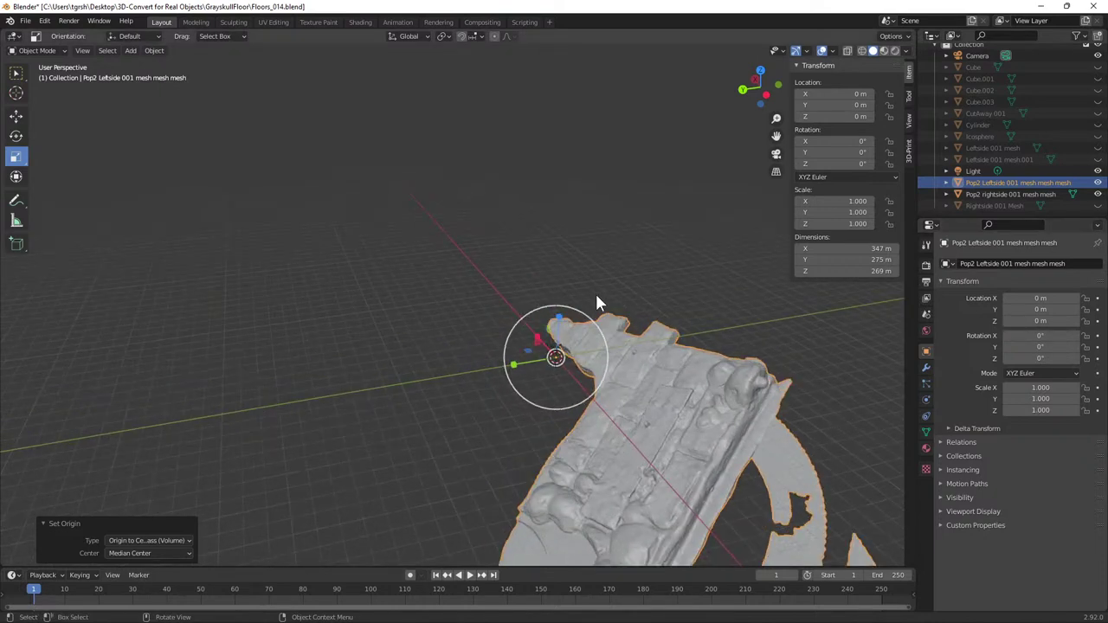
middle_drag(533, 415, 697, 408)
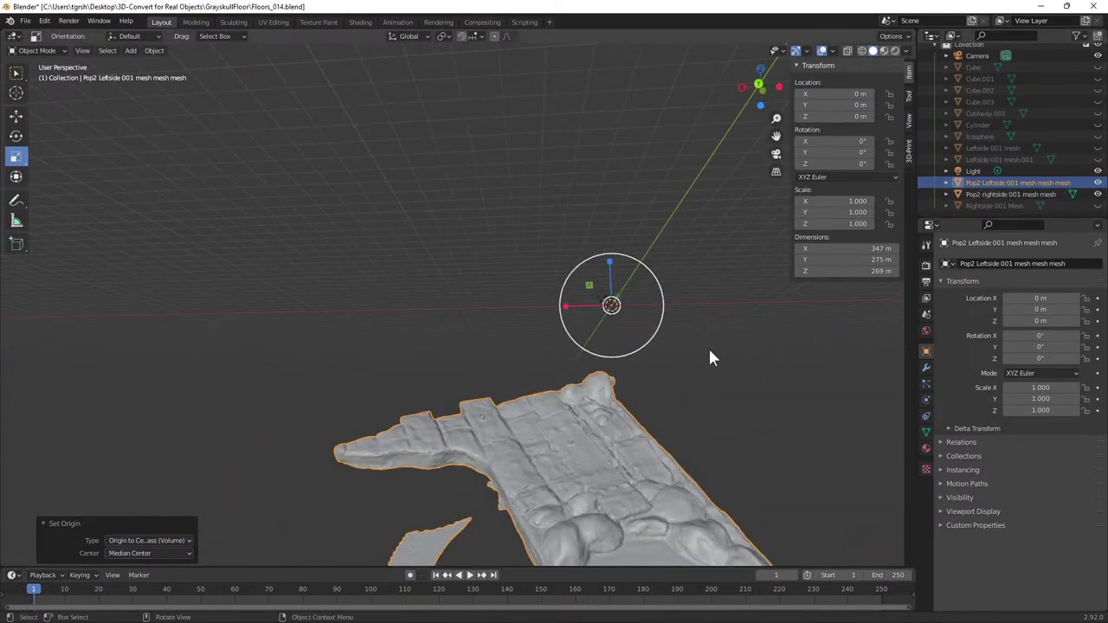
scroll(710, 356, down, 3)
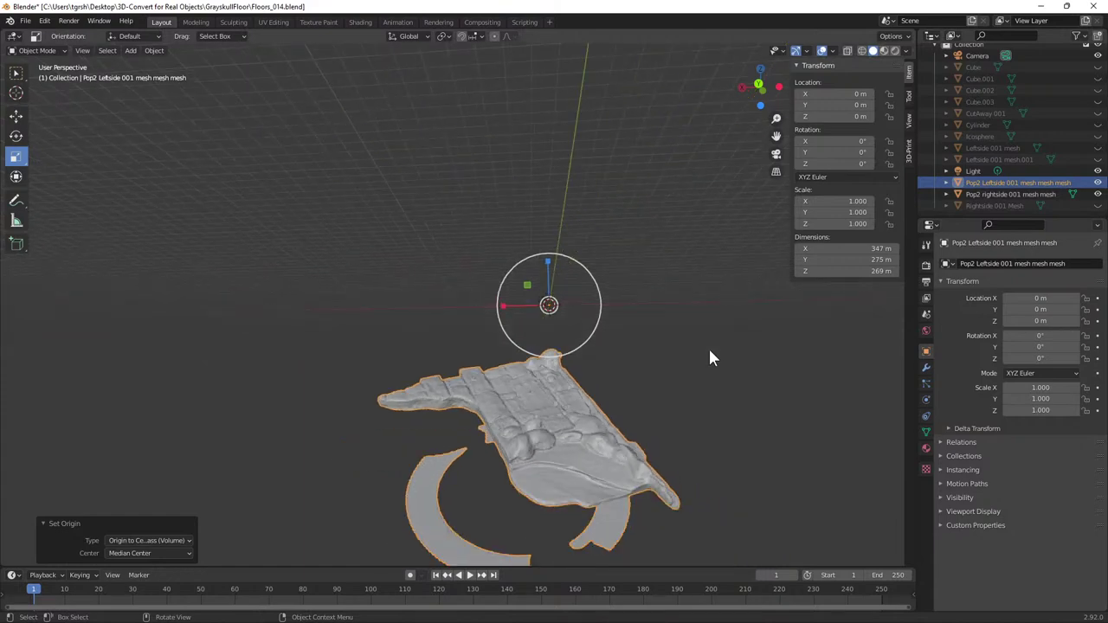
click(16, 115)
drag(556, 259, 558, 147)
middle_drag(558, 147, 450, 240)
drag(436, 201, 356, 195)
- Select the Pop2 rightside 001 mesh and toggle the two Pop2 meshes' visibility to check them separately
click(998, 194)
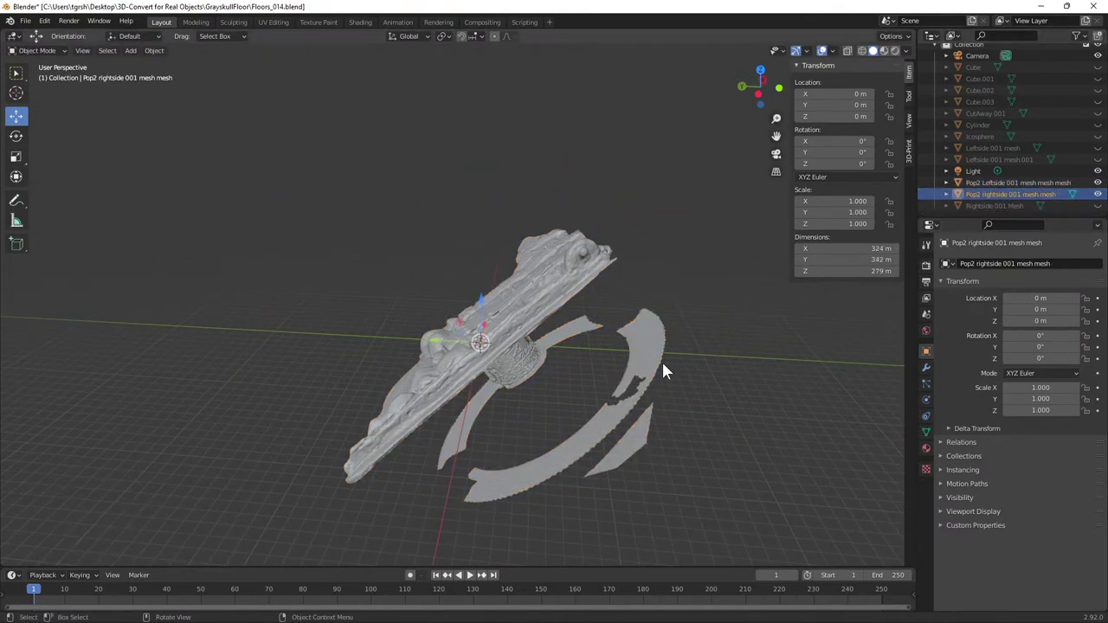
scroll(661, 359, down, 10)
scroll(676, 361, up, 10)
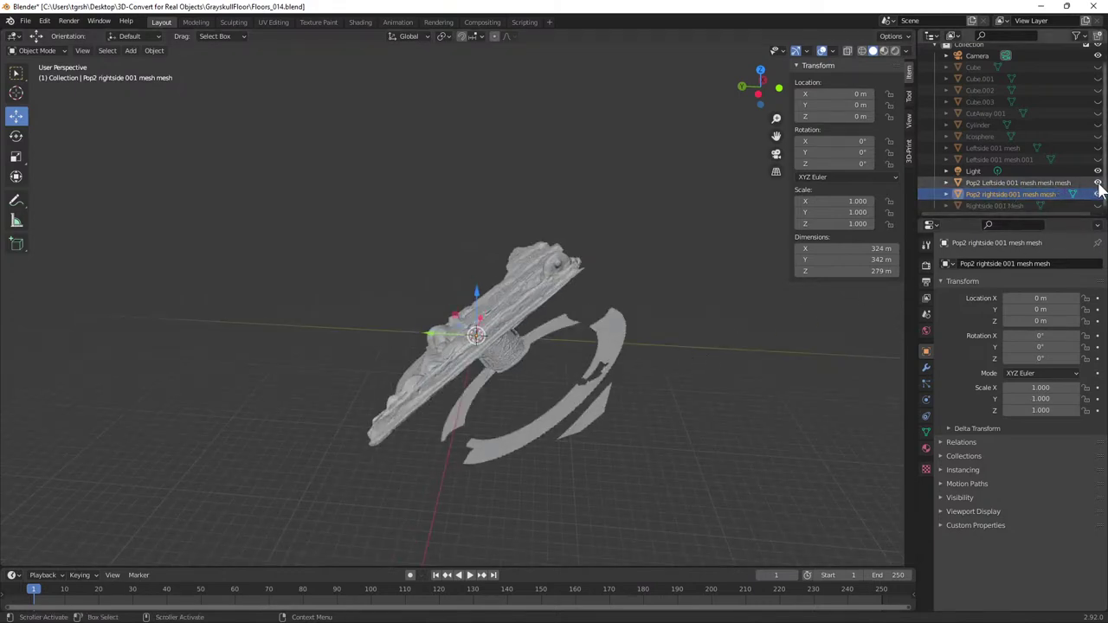
click(1098, 194)
drag(1098, 194, 1097, 182)
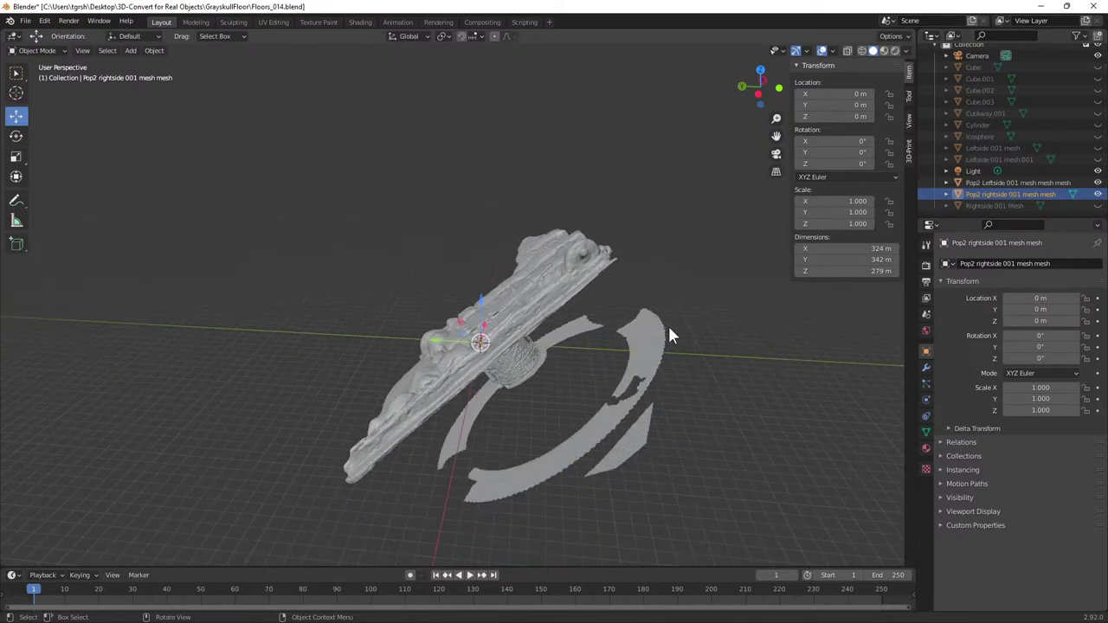
- Run the 3D-Print Make Manifold cleanup on the Pop2 rightside 001 mesh
mouse_move(622, 350)
middle_down()
mouse_move(562, 367)
mouse_move(432, 443)
mouse_move(352, 377)
mouse_move(282, 379)
mouse_move(317, 329)
mouse_move(228, 257)
mouse_move(707, 321)
mouse_move(650, 338)
mouse_move(636, 314)
mouse_move(614, 366)
middle_up()
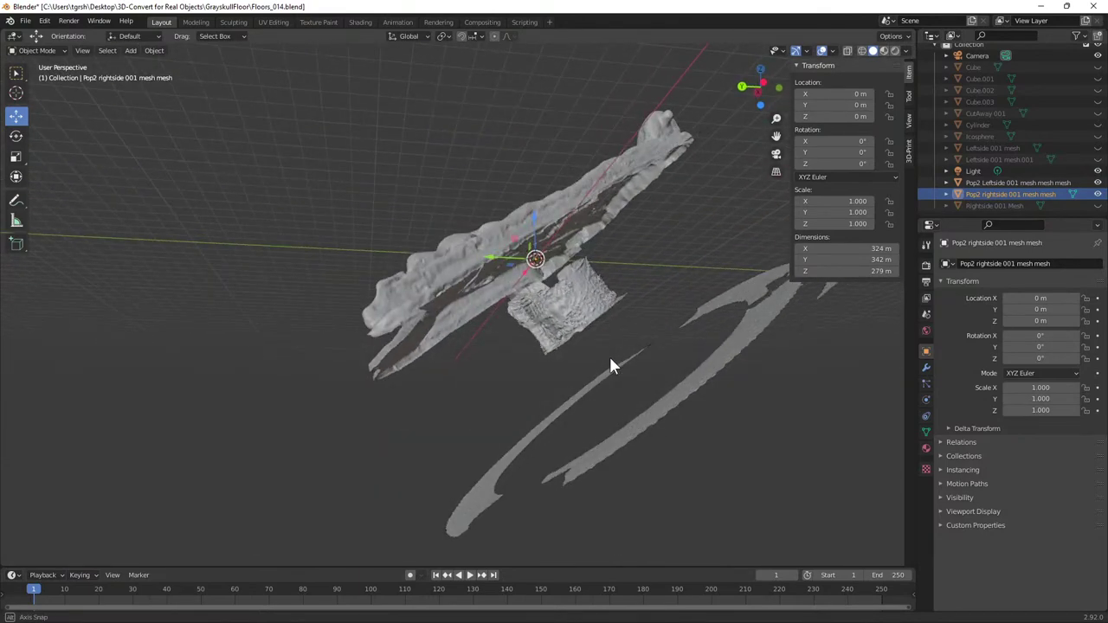
click(909, 154)
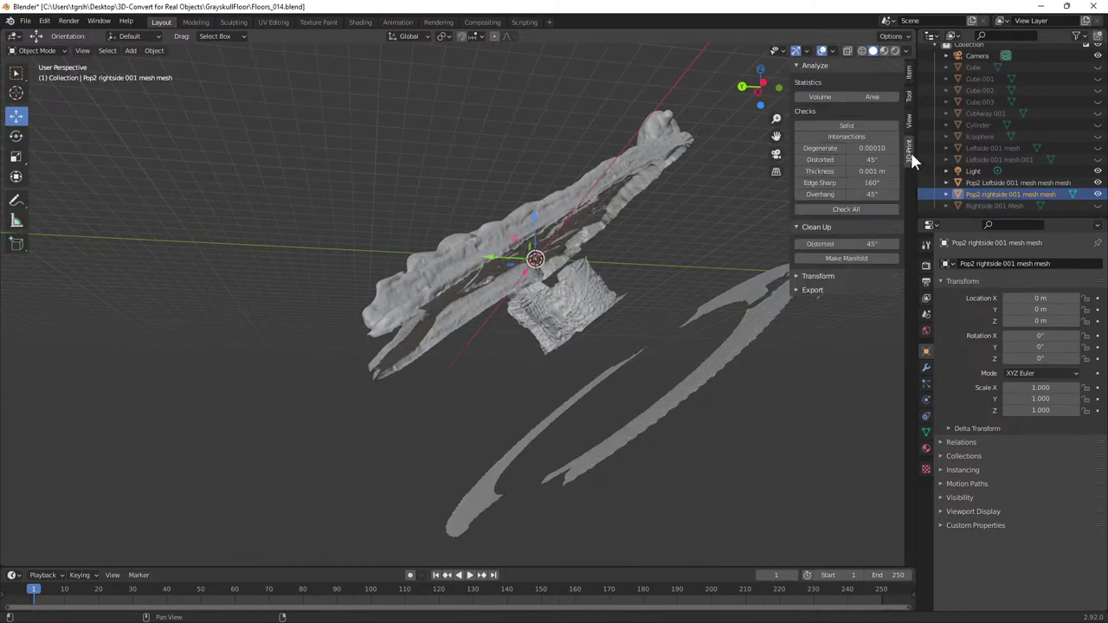
click(844, 259)
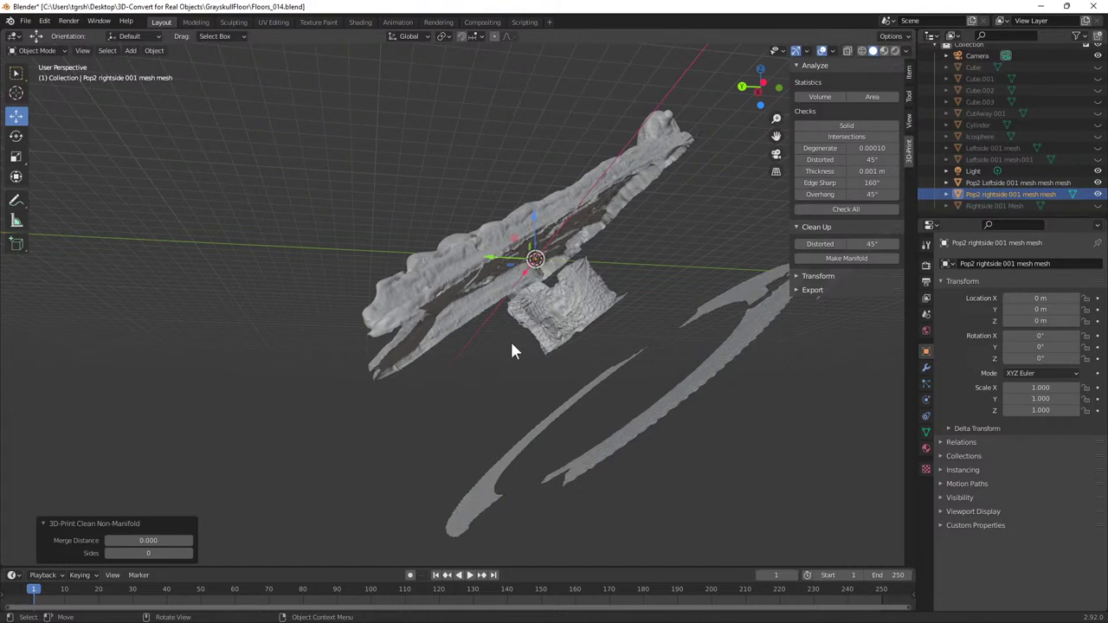
- Try to box-select the loose stand fragment beneath the floor scan in Object Mode
key(b)
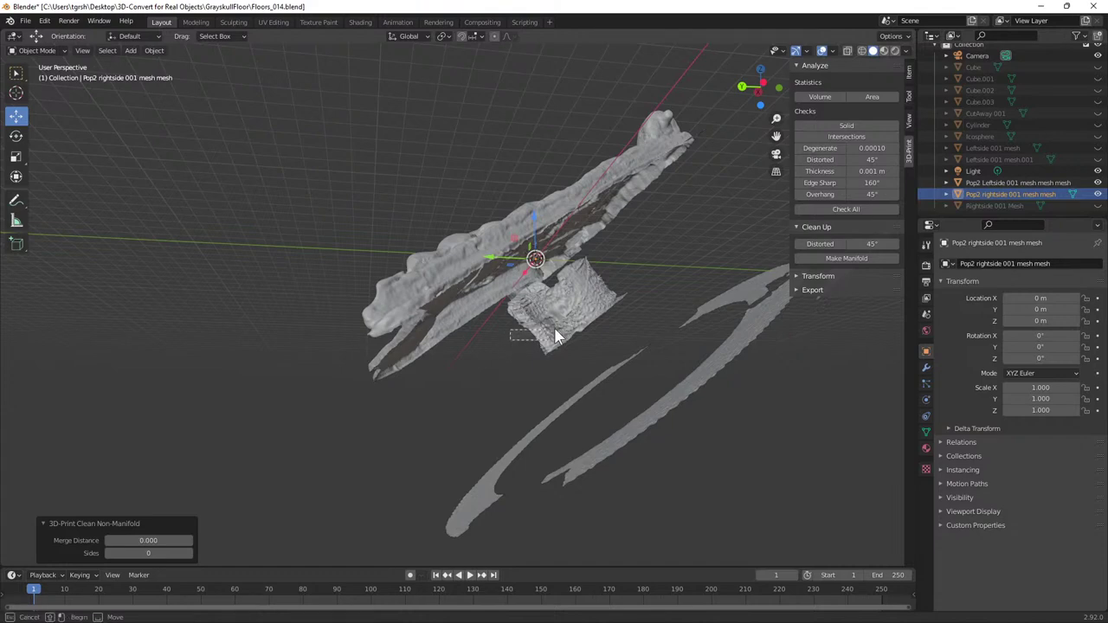
click(507, 355)
middle_drag(506, 355, 588, 260)
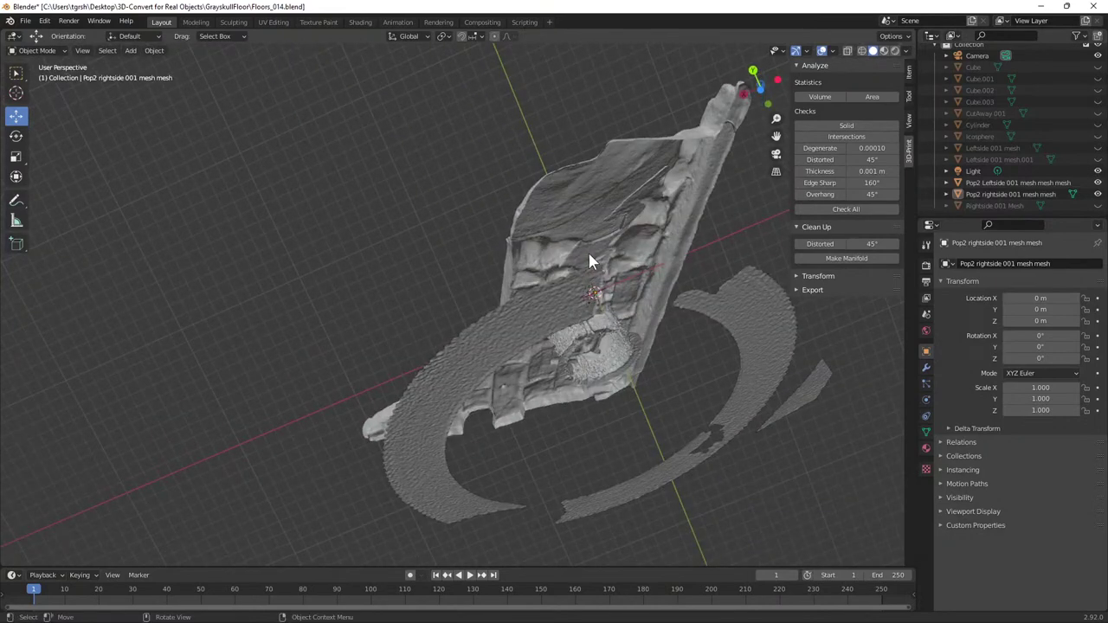
- Enter Edit Mode on the Pop2 rightside 001 mesh and try to box-select the loose ring fragments beneath the floor
click(695, 284)
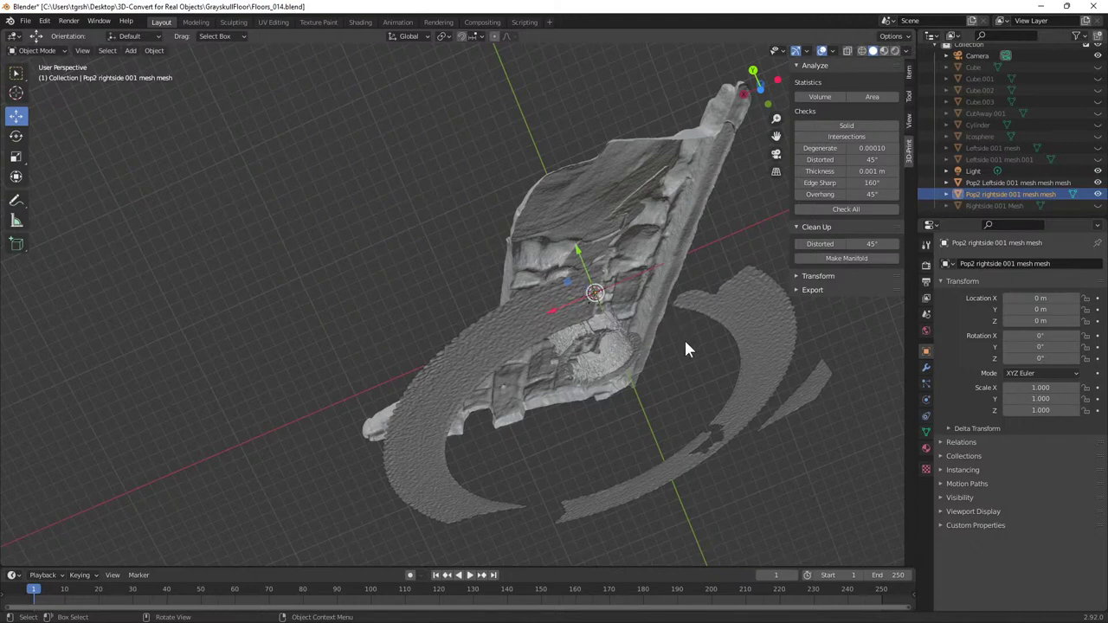
middle_drag(684, 351, 727, 381)
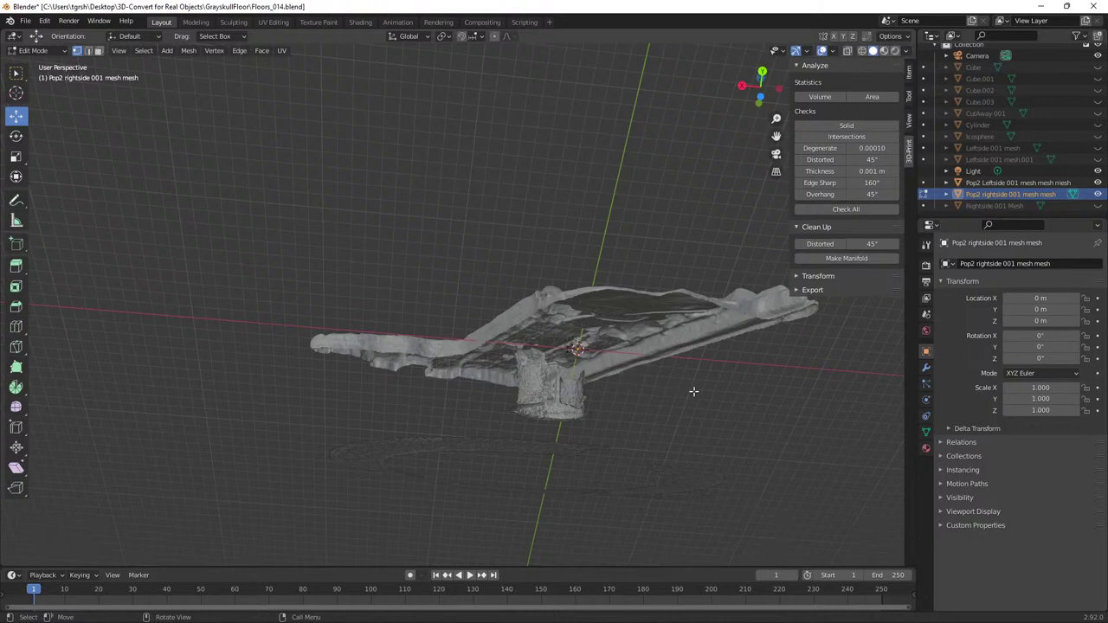
click(762, 71)
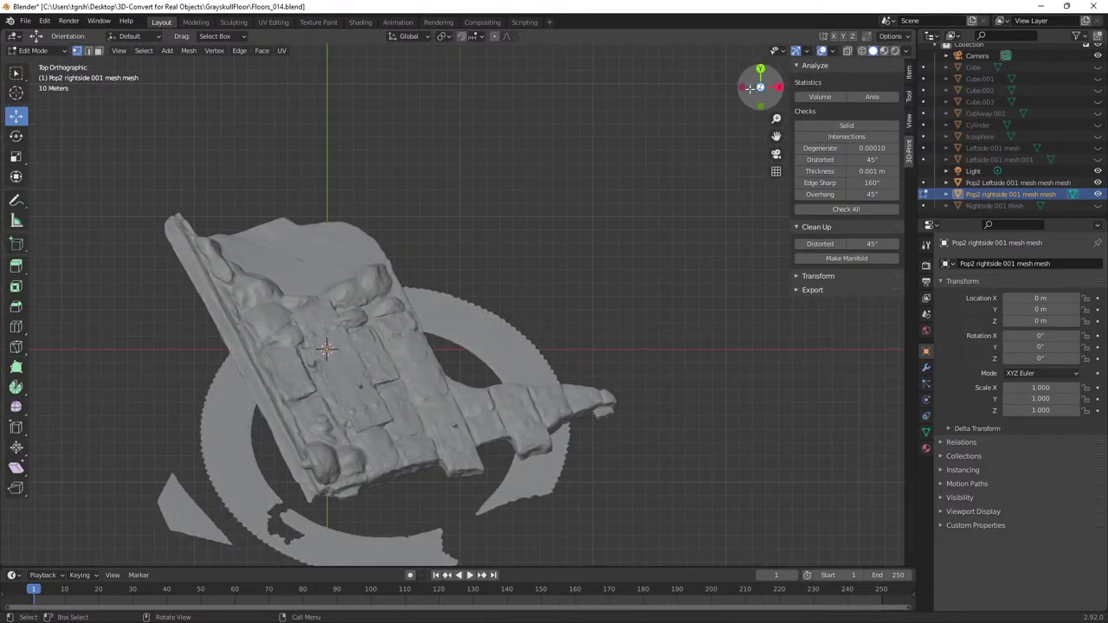
middle_drag(617, 294, 614, 214)
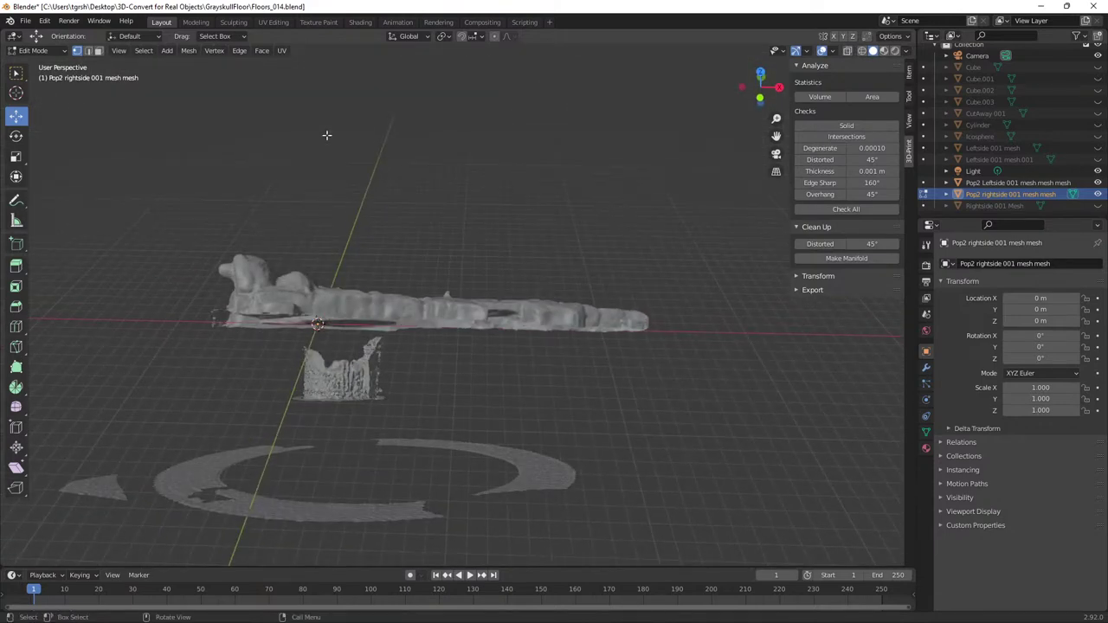
click(154, 49)
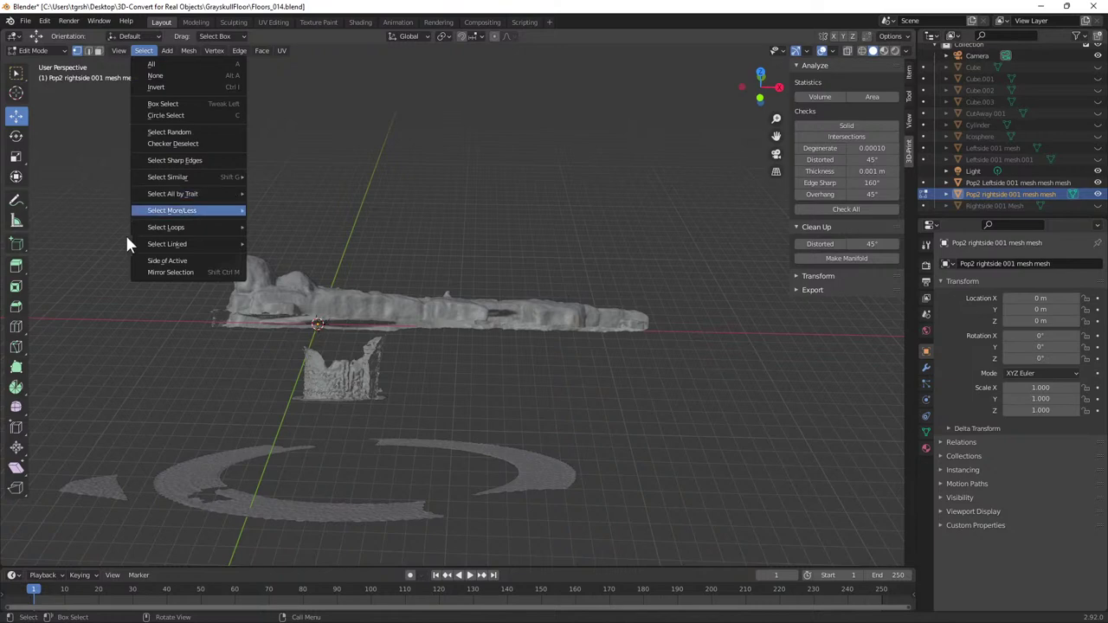
drag(44, 413, 671, 532)
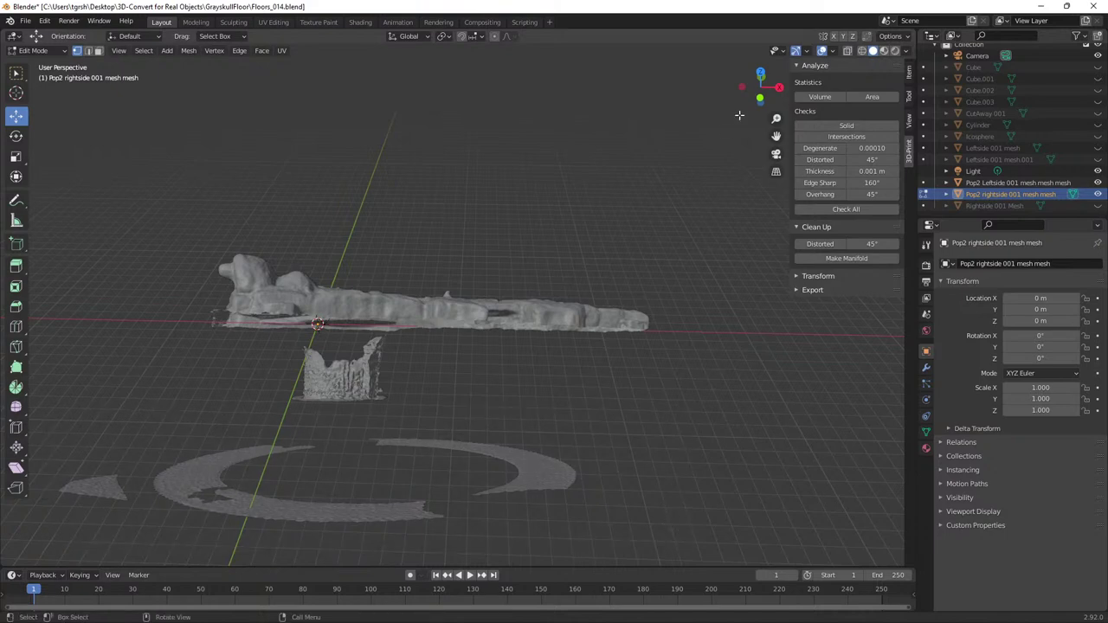
- Try to box-select the ring fragments in wireframe shading, and return to solid shading in Object Mode
click(859, 50)
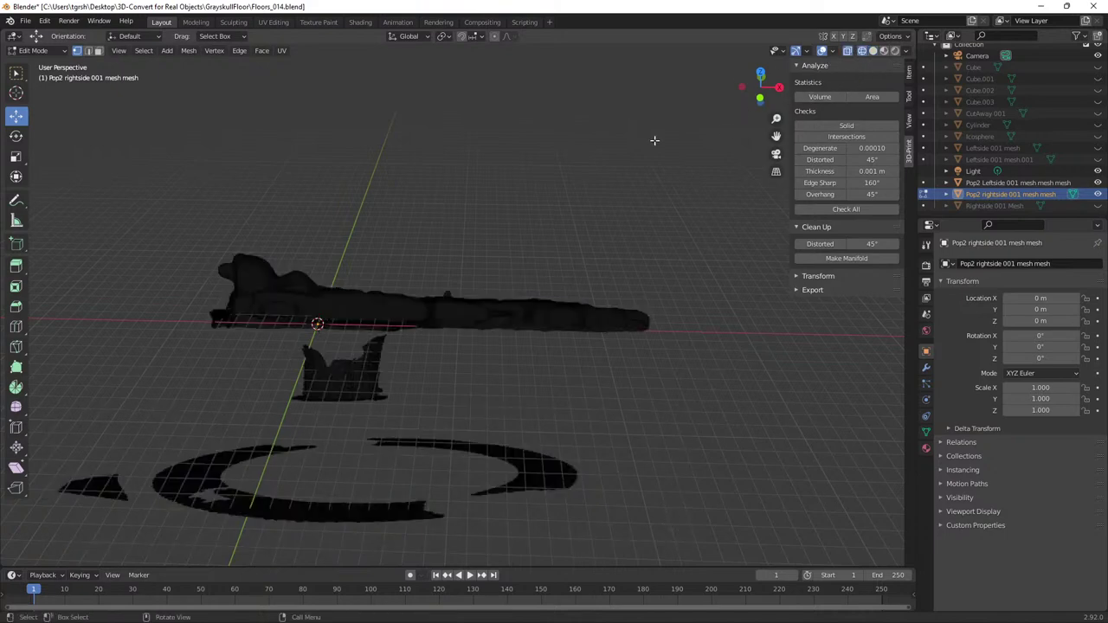
key(b)
drag(50, 418, 618, 547)
click(874, 51)
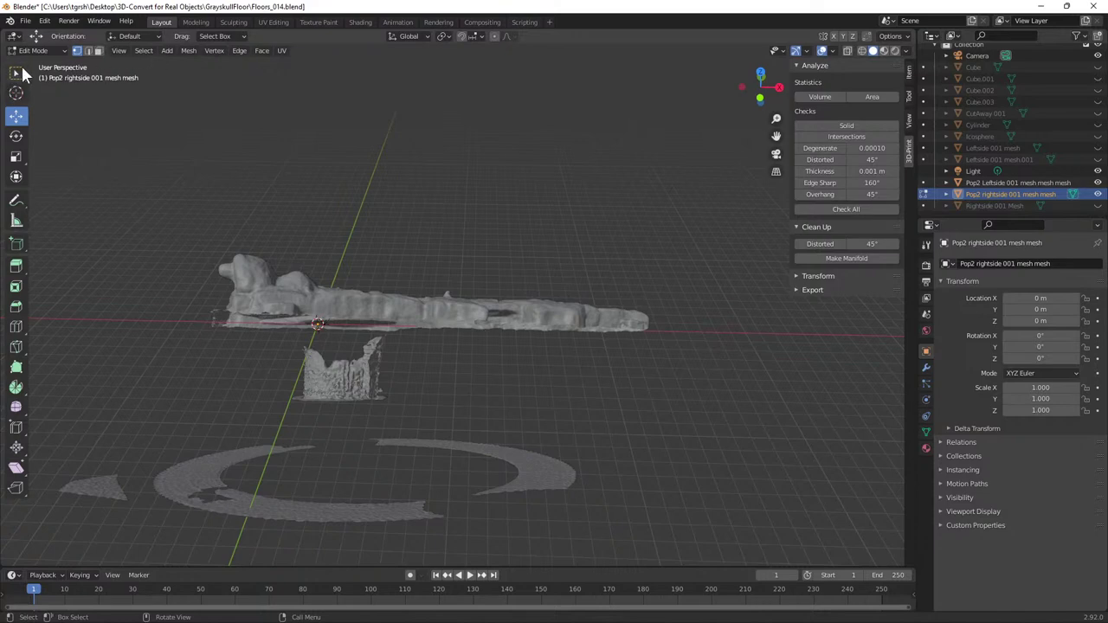
click(64, 50)
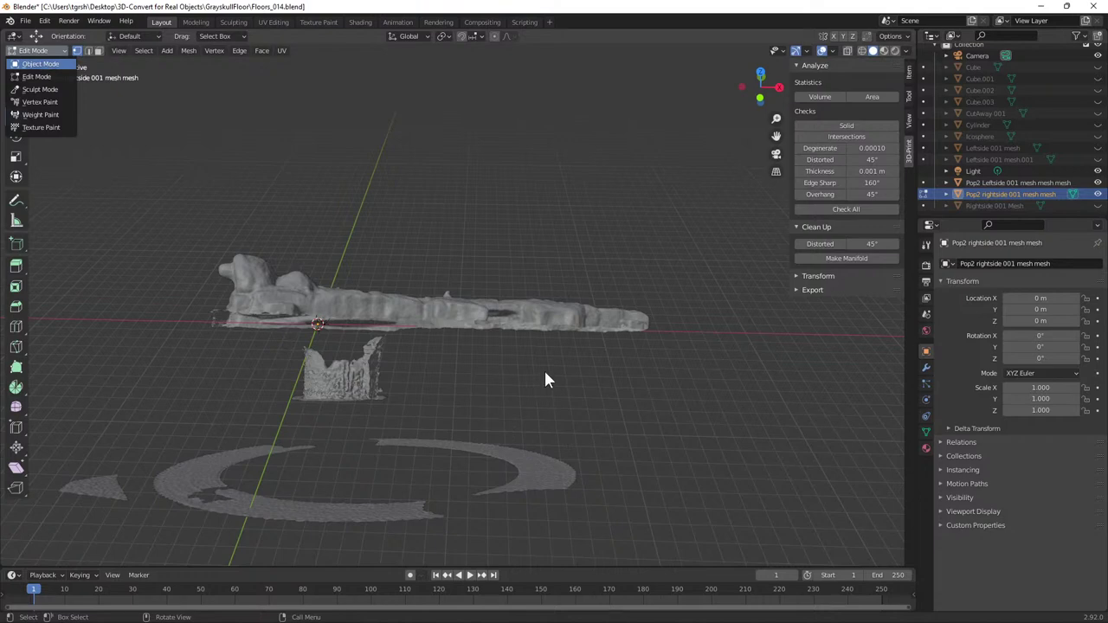
key(Return)
- Select the hidden Rightside 001 Mesh and make it visible alongside the Pop2 scans
middle_drag(532, 409, 465, 370)
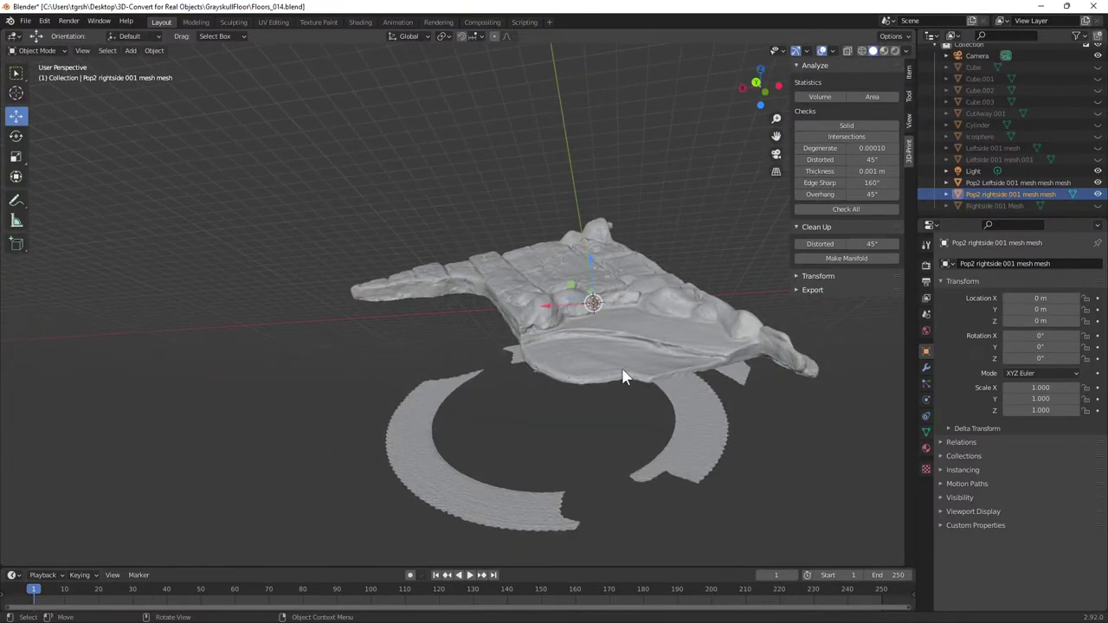
middle_drag(667, 376, 580, 290)
scroll(580, 289, up, 4)
middle_drag(511, 228, 549, 178)
mouse_move(563, 264)
middle_down()
mouse_move(519, 277)
mouse_move(569, 268)
mouse_move(574, 248)
middle_up()
click(990, 206)
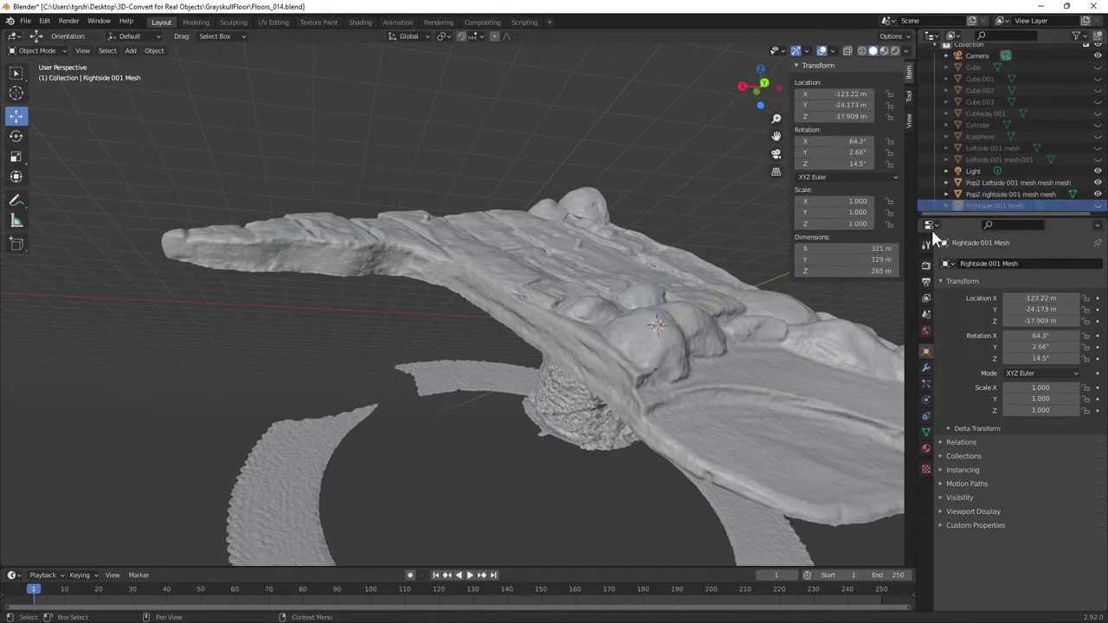
click(1098, 206)
middle_drag(701, 396, 737, 289)
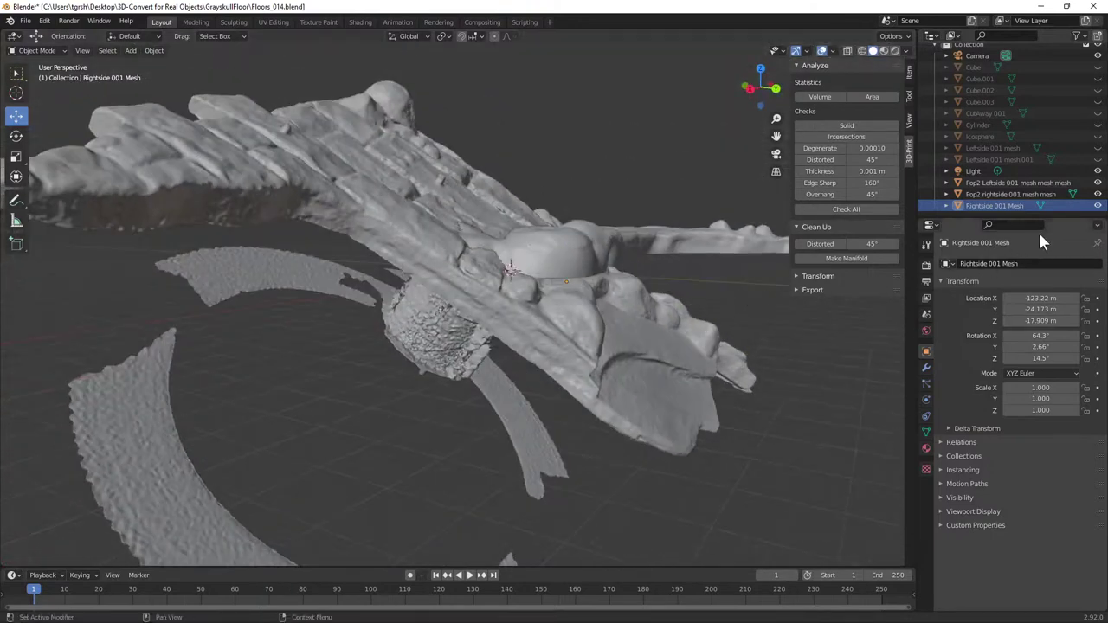
- Hide the Pop2 rightside and Pop2 Leftside meshes to view Rightside 001 Mesh alone
click(1098, 194)
click(1097, 183)
middle_drag(705, 322, 780, 355)
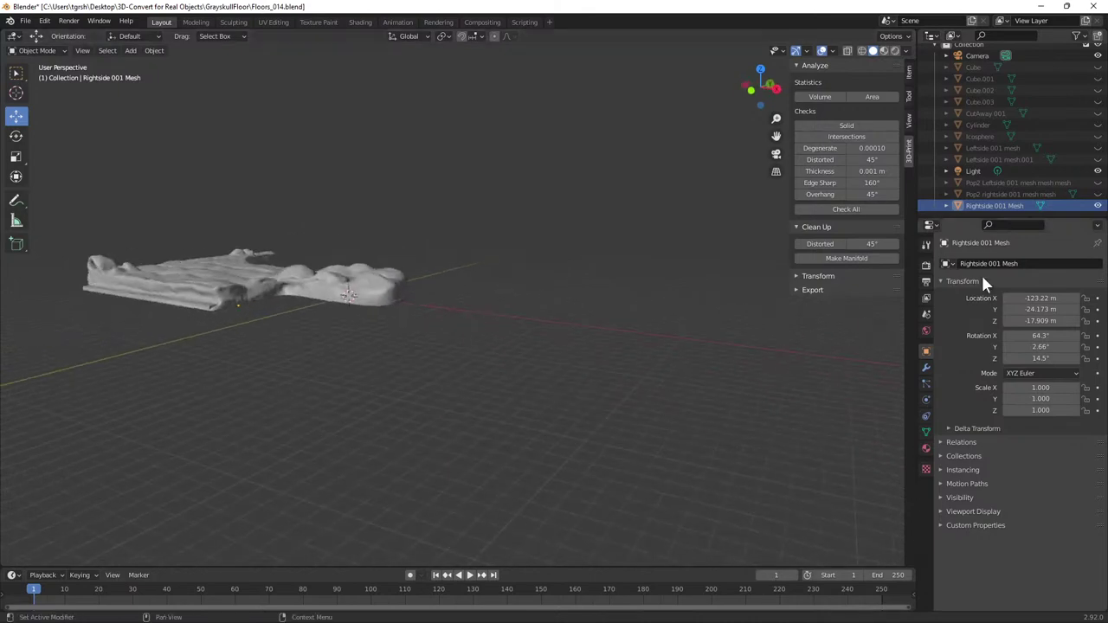
- Select the Pop2 rightside 001 mesh and show it together with Rightside 001 Mesh
click(1005, 195)
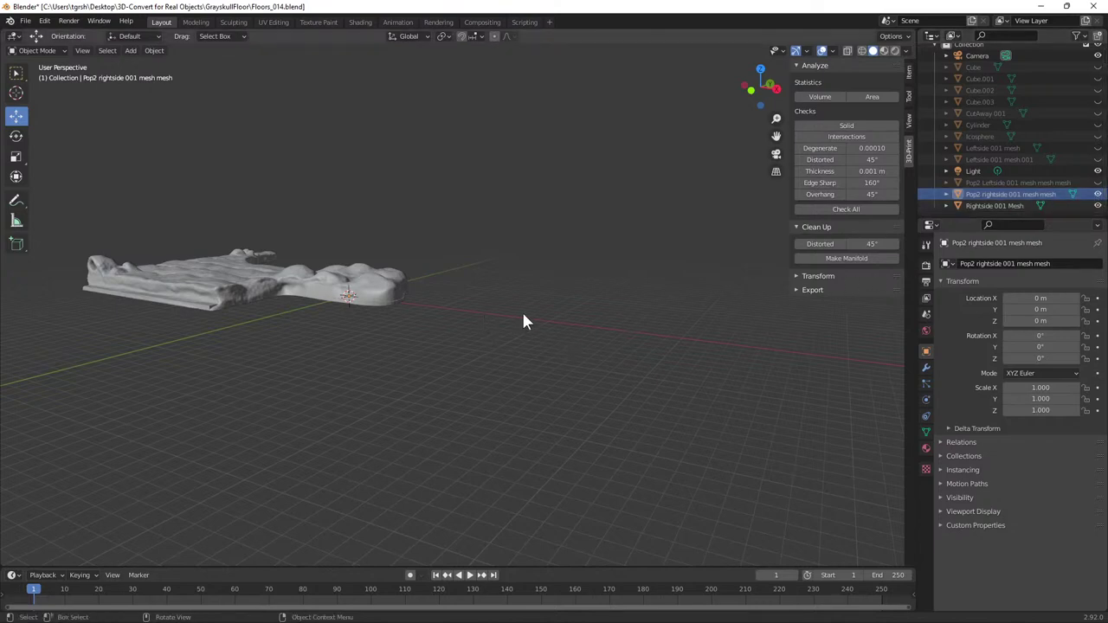
- Hide both rightside meshes and show Leftside 001 mesh together with the Pop2 Leftside 001 mesh
middle_drag(526, 314, 506, 341)
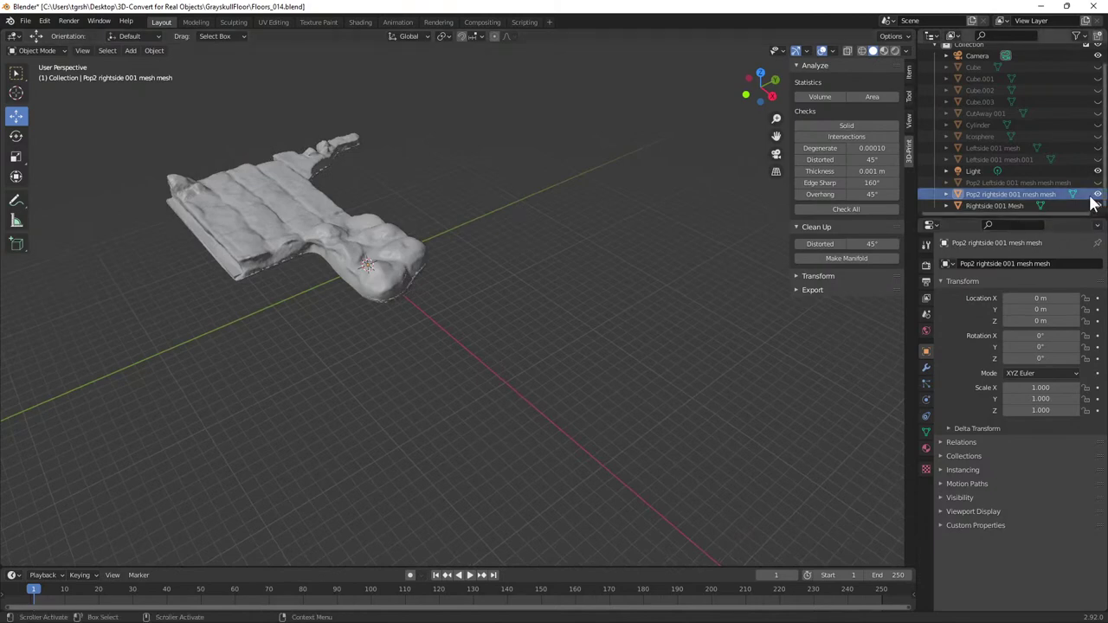
click(1096, 195)
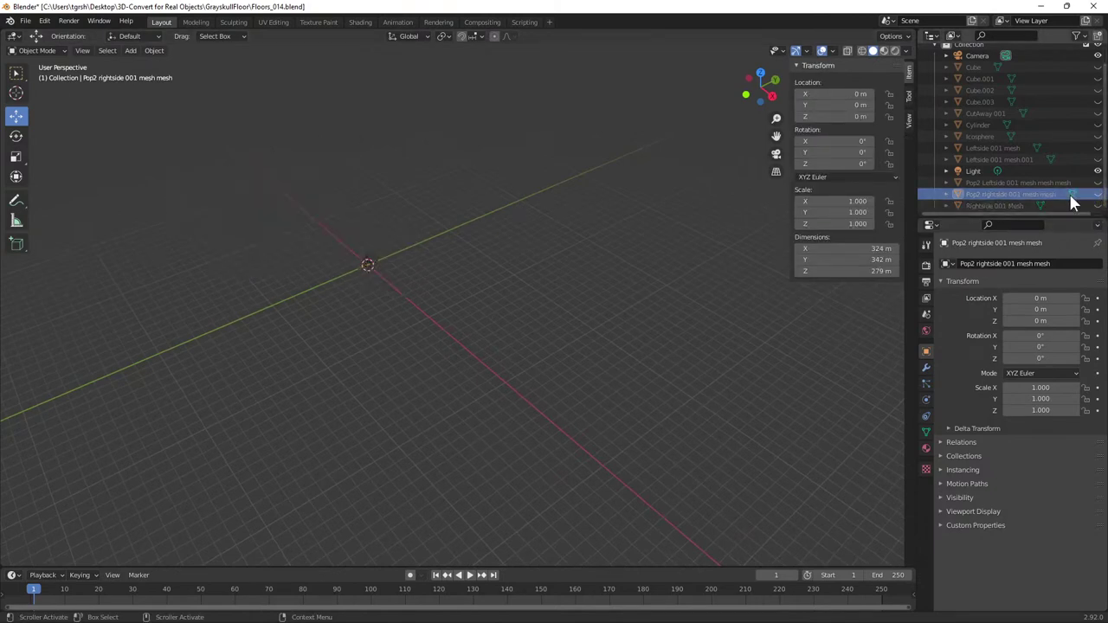
click(1098, 148)
middle_drag(478, 303, 571, 316)
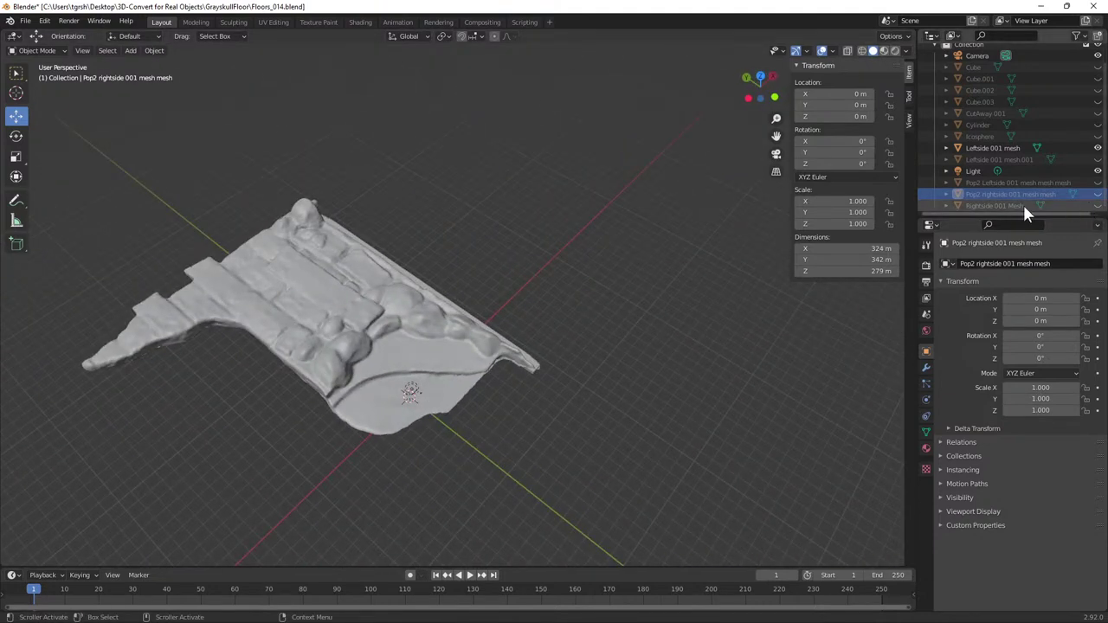
click(1097, 183)
middle_drag(686, 347, 742, 323)
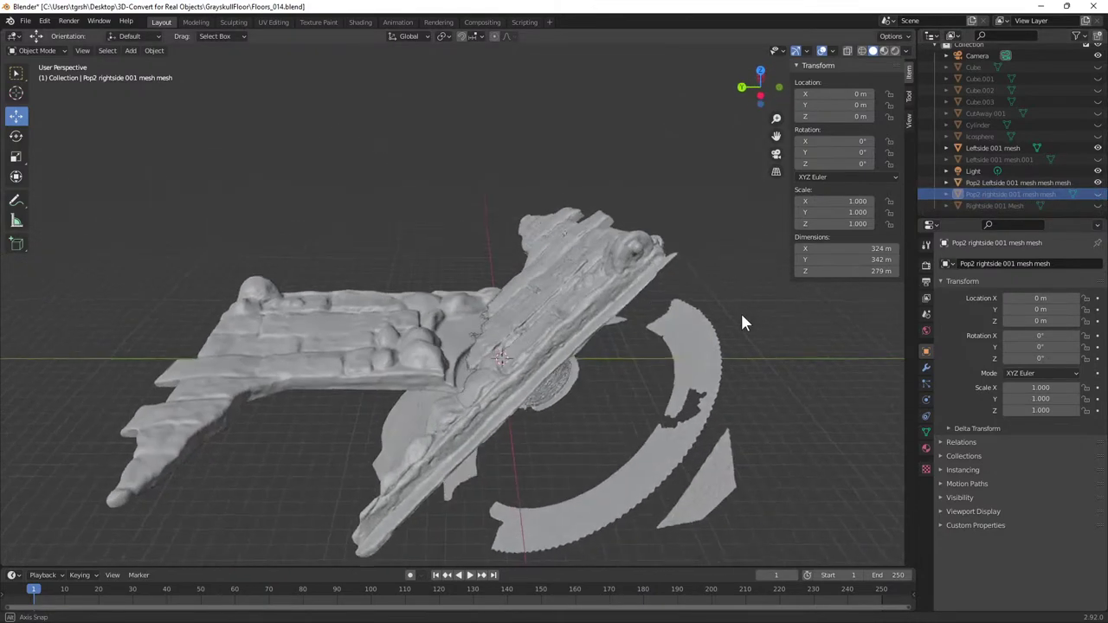
- Rotate the Pop2 Leftside mesh 46.9° about X and move it -269.02 m along Y beside the Leftside 001 mesh
click(559, 320)
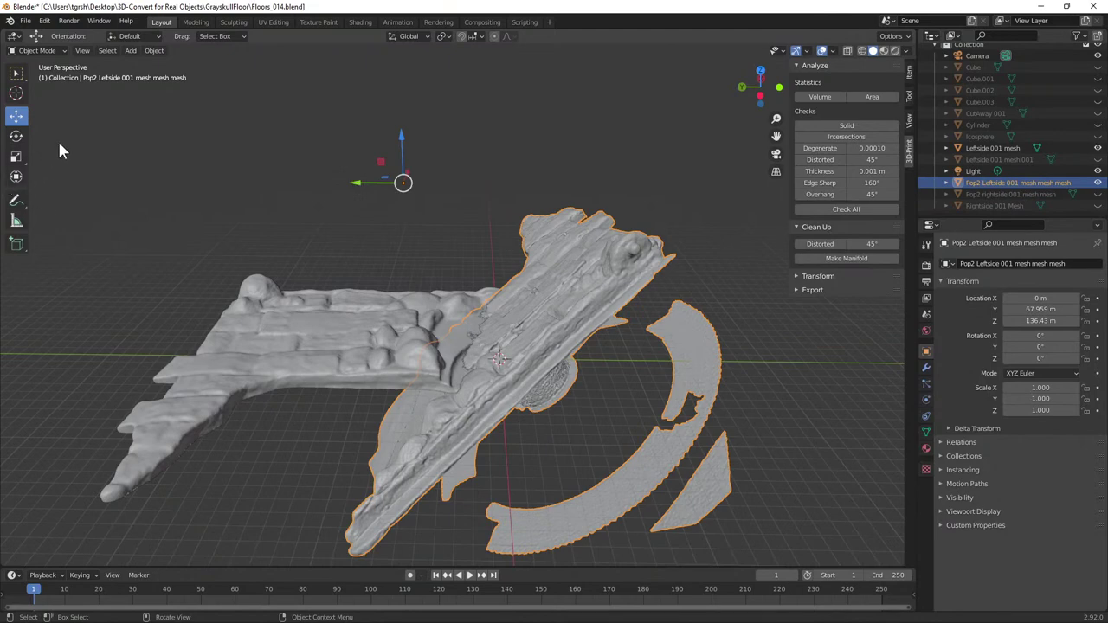
click(16, 137)
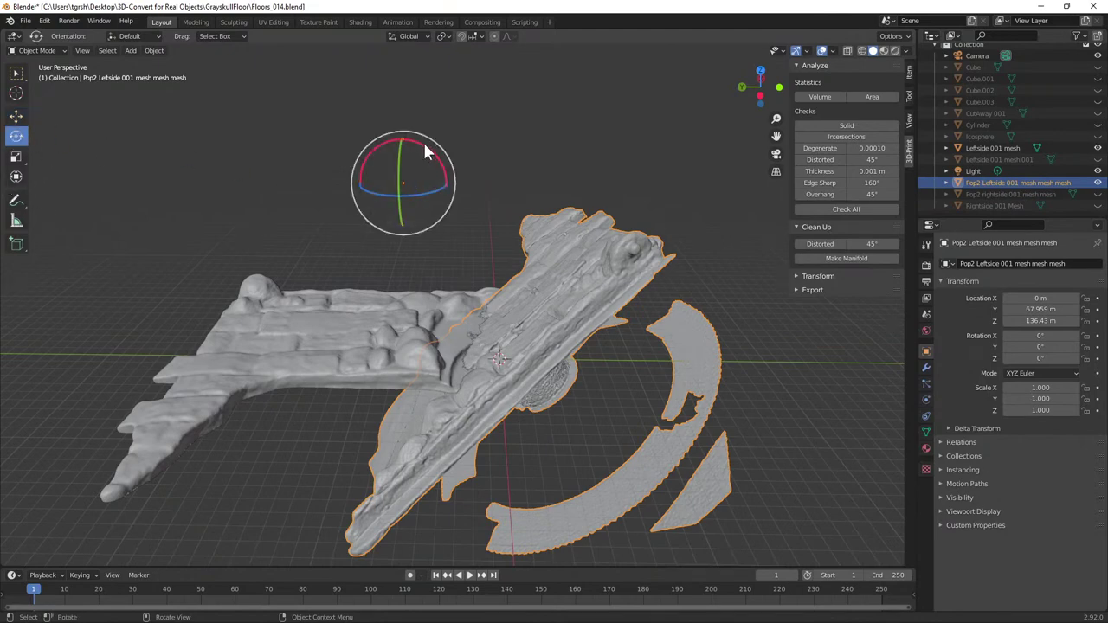
drag(425, 153, 474, 173)
click(15, 116)
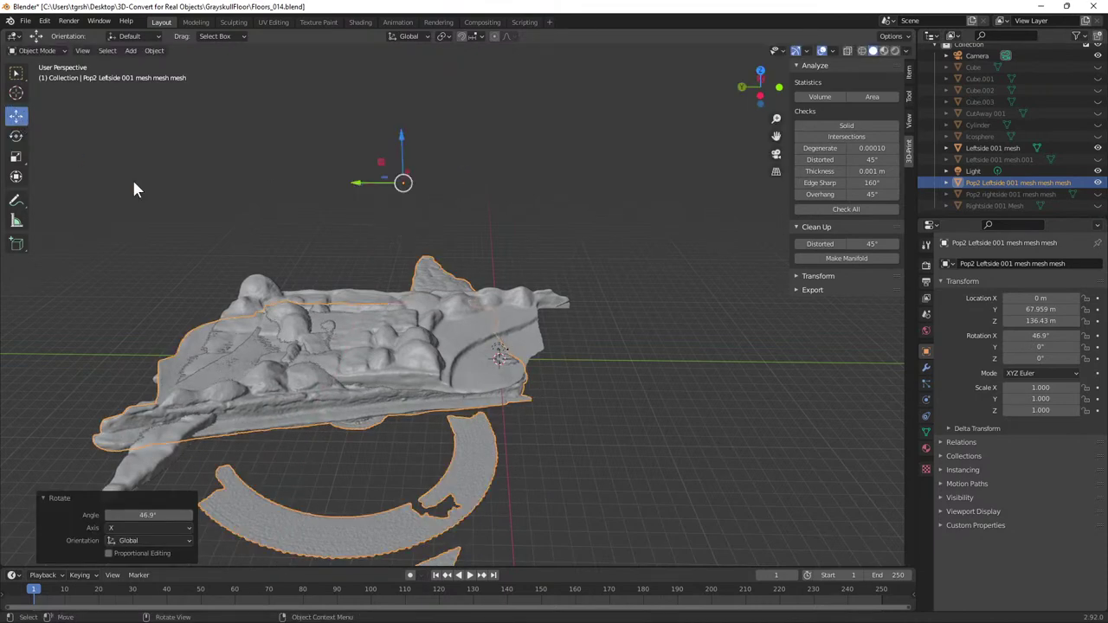
drag(365, 183, 706, 324)
- Examine the surface detail, edges and loose fragments of the Pop2 Leftside scan against the earlier Leftside scan from several angles
middle_drag(681, 358, 567, 496)
middle_drag(323, 468, 321, 514)
middle_drag(222, 443, 305, 490)
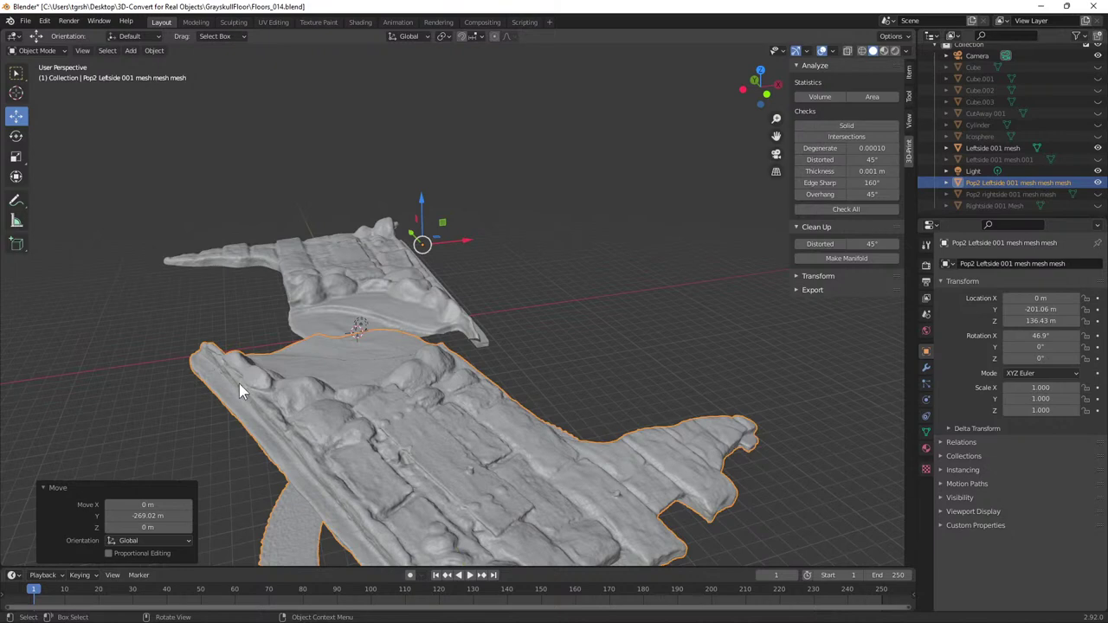
middle_drag(227, 371, 310, 431)
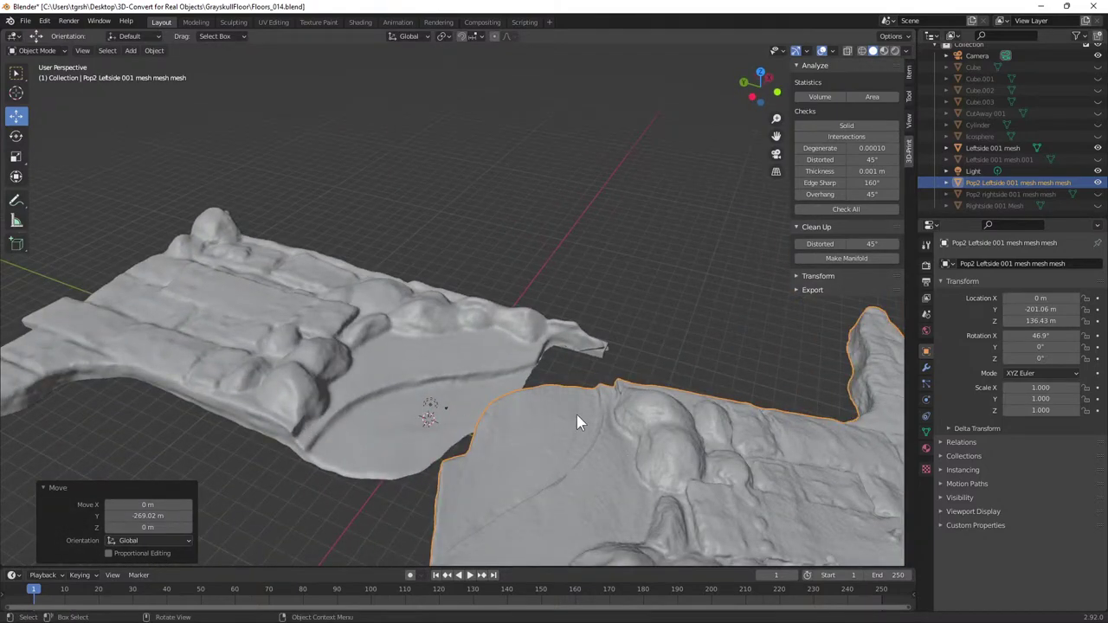
middle_drag(618, 507, 546, 457)
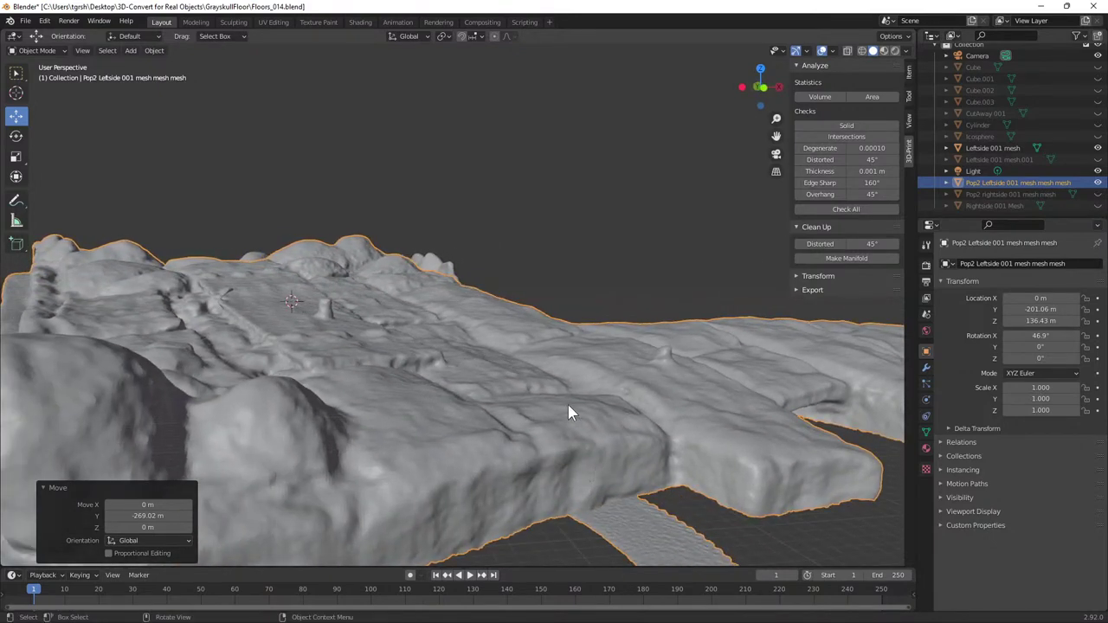
mouse_move(322, 305)
middle_down()
mouse_move(332, 349)
mouse_move(395, 354)
mouse_move(404, 342)
mouse_move(267, 327)
mouse_move(251, 272)
mouse_move(265, 338)
mouse_move(234, 361)
mouse_move(163, 297)
mouse_move(158, 263)
mouse_move(297, 376)
mouse_move(396, 360)
mouse_move(223, 329)
mouse_move(303, 338)
mouse_move(332, 327)
mouse_move(332, 346)
mouse_move(299, 327)
mouse_move(124, 314)
mouse_move(325, 317)
middle_up()
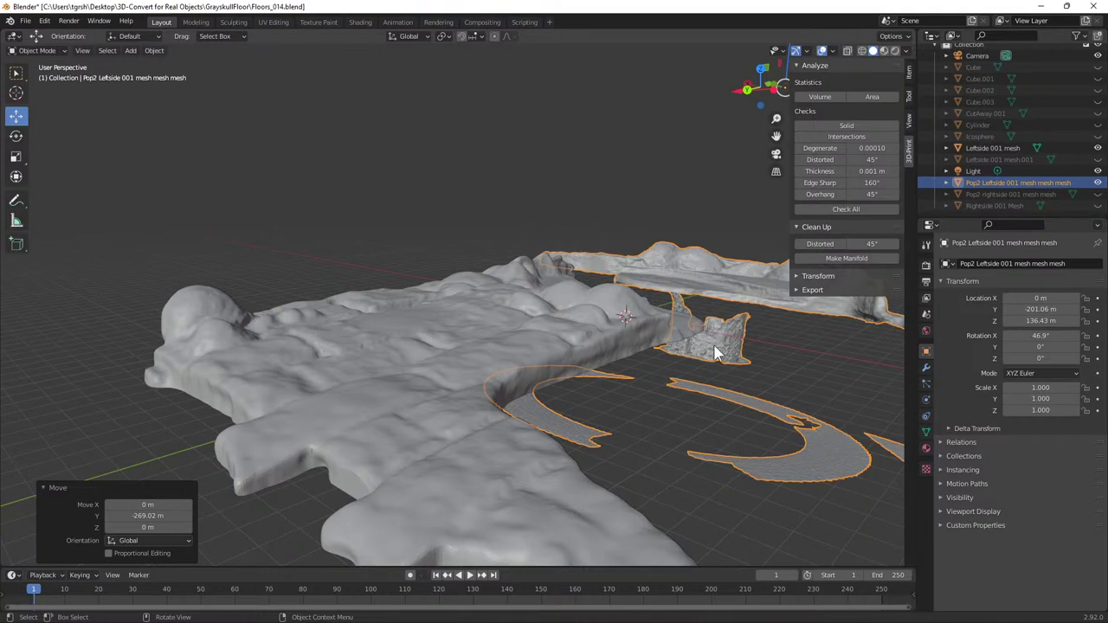
scroll(791, 383, up, 6)
middle_drag(736, 379, 703, 402)
scroll(652, 380, down, 8)
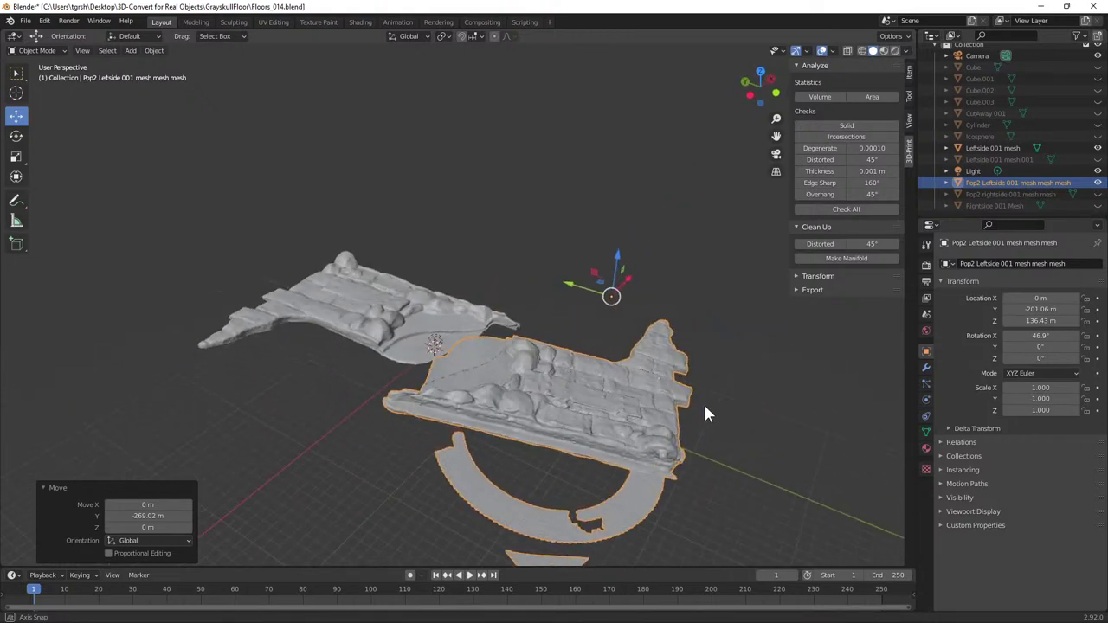
scroll(567, 448, up, 3)
scroll(567, 448, up, 3)
middle_drag(638, 444, 673, 417)
- Start a new General file without saving changes to Floors_014.blend, and delete the default cube
click(26, 21)
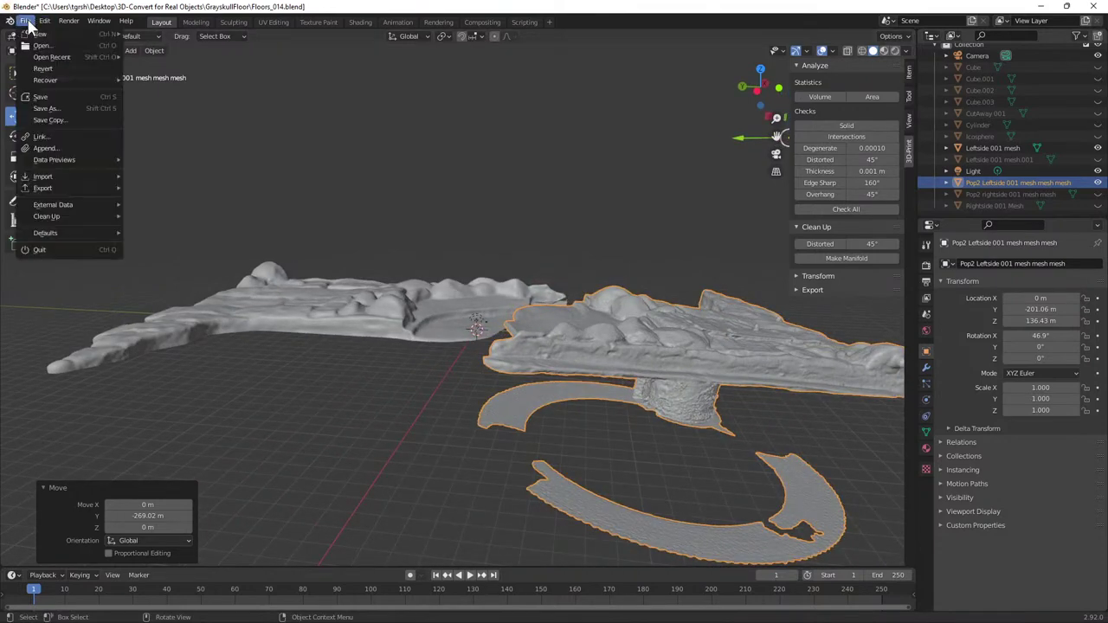
mouse_move(35, 34)
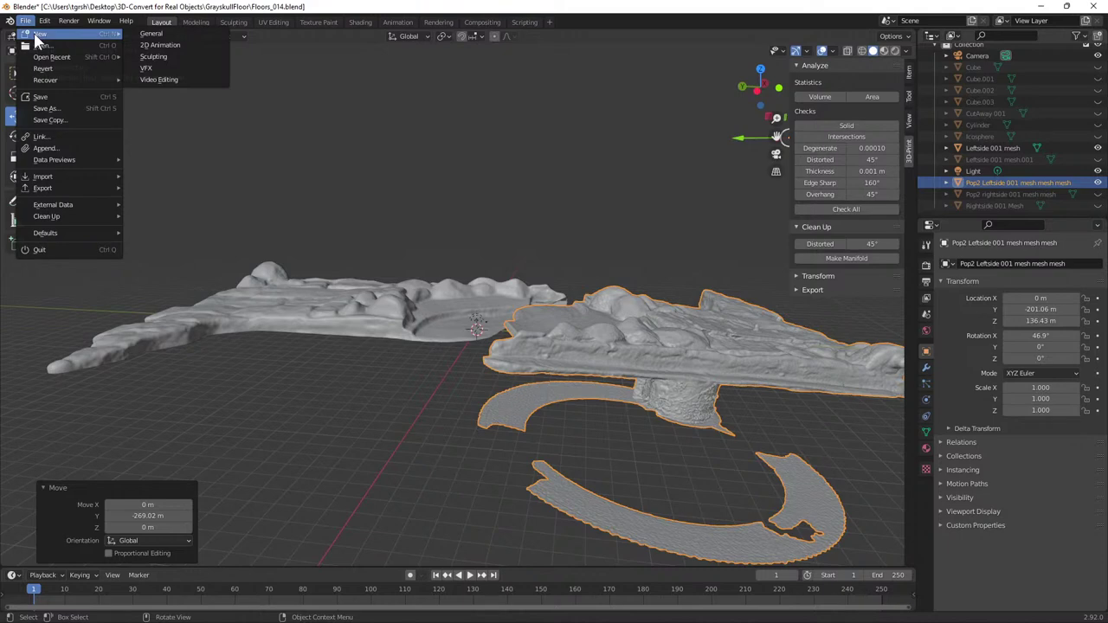
click(167, 36)
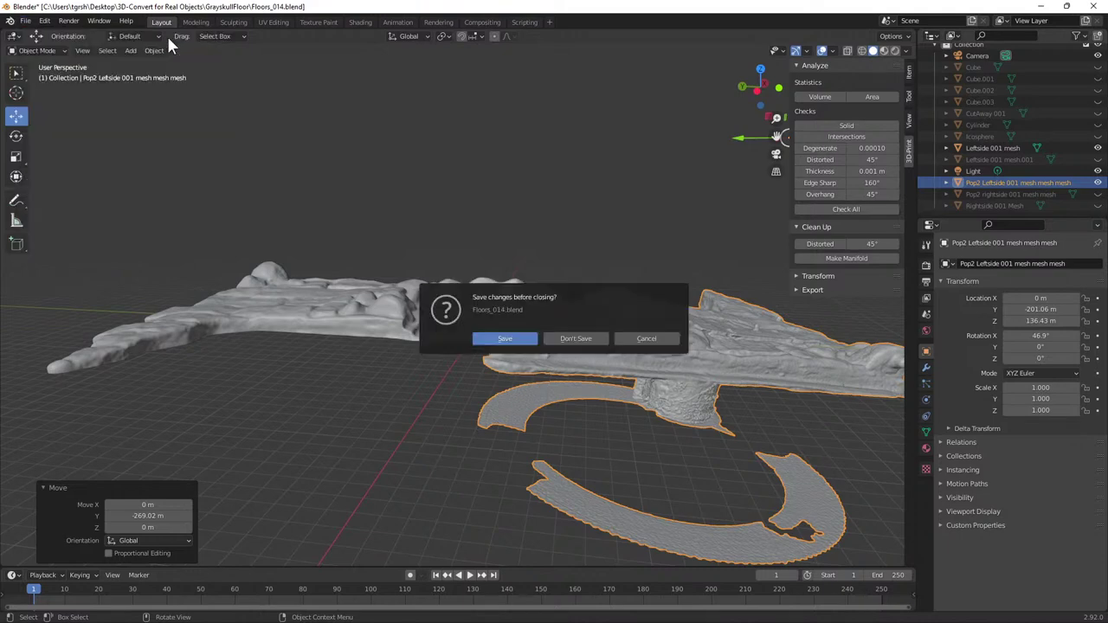
click(579, 344)
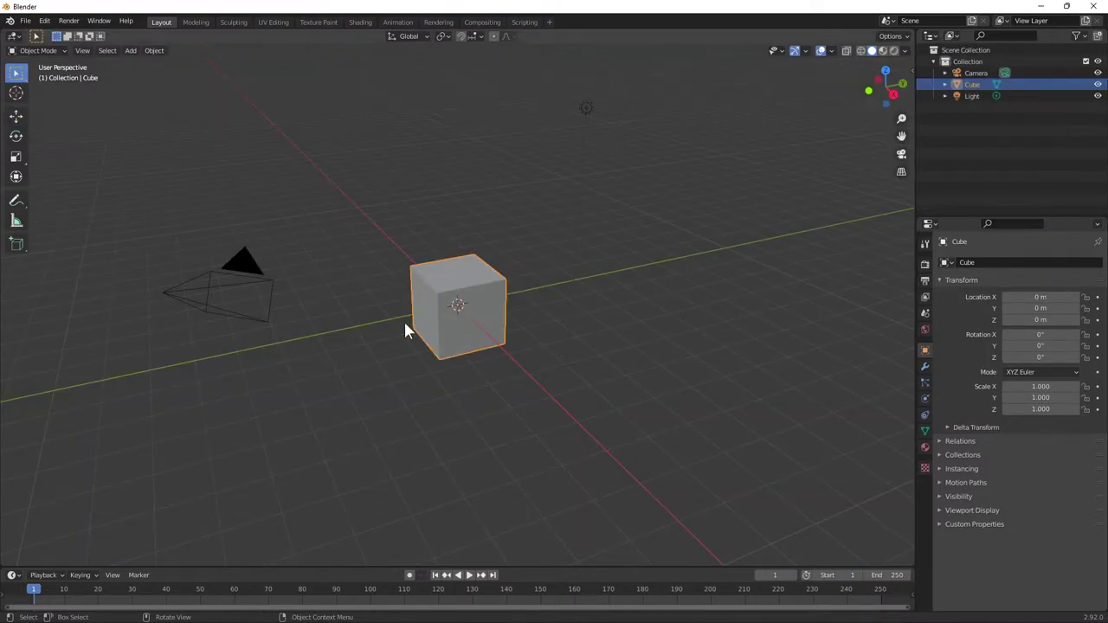
key(Delete)
- Open the STL export file browser from the emptied scene
click(27, 22)
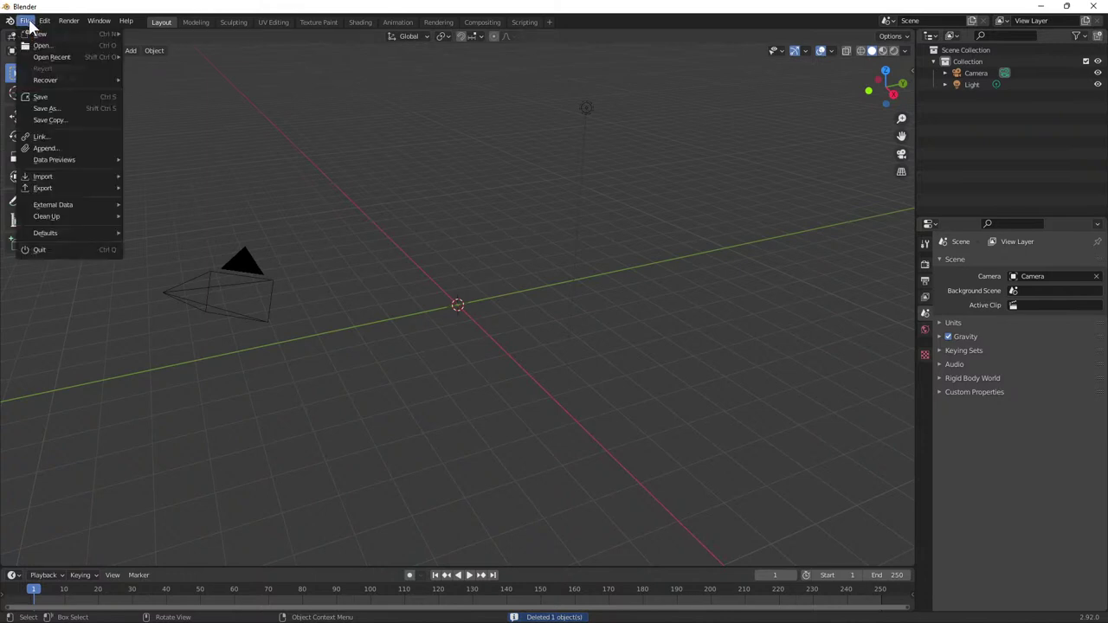
mouse_move(93, 190)
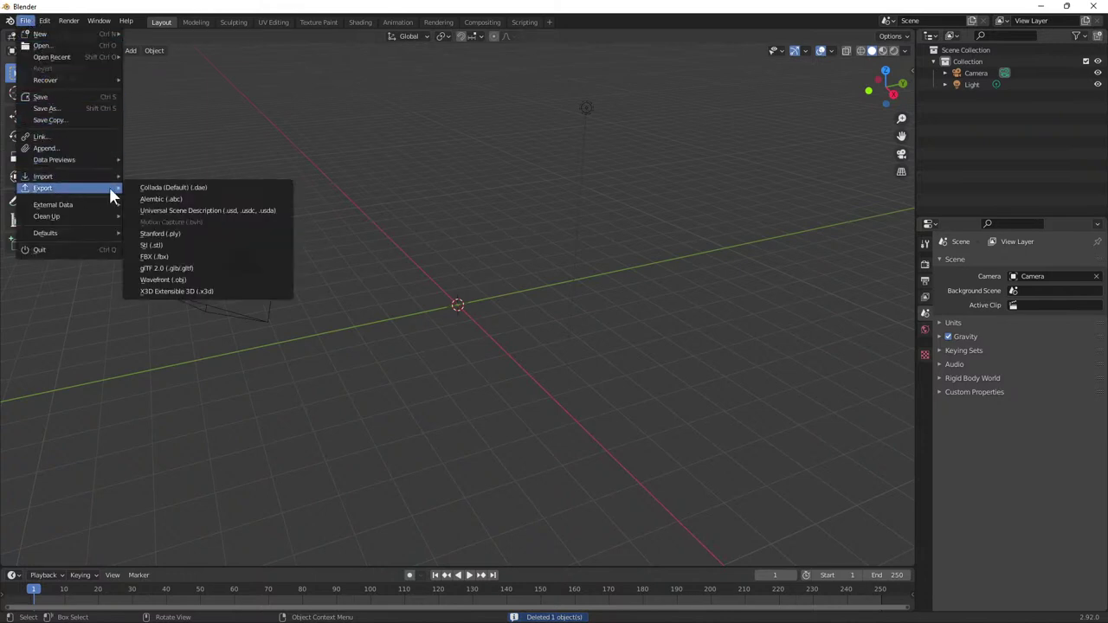
click(176, 250)
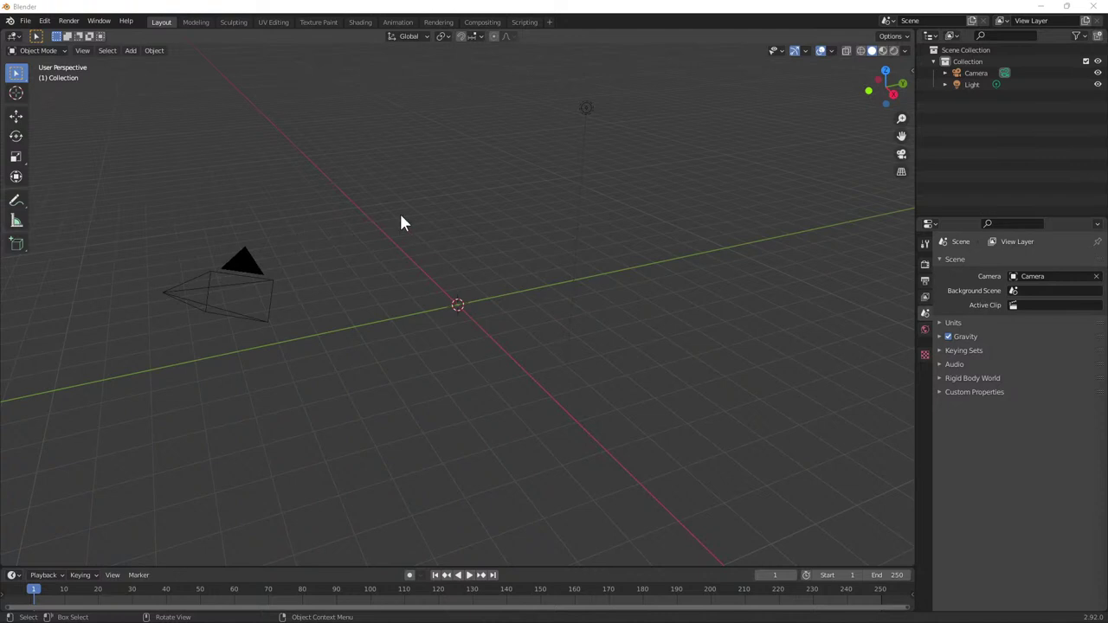